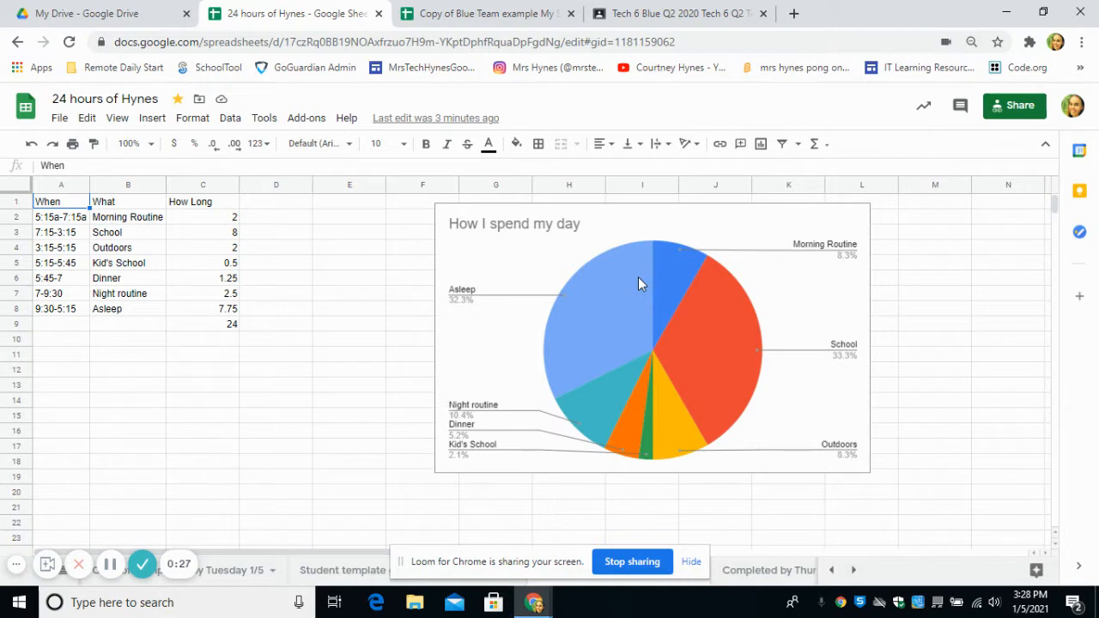
- Switch to the Tuesday 1/5 sheet with the bordered 24 Hours of Hynes weekday table
left_click(232, 573)
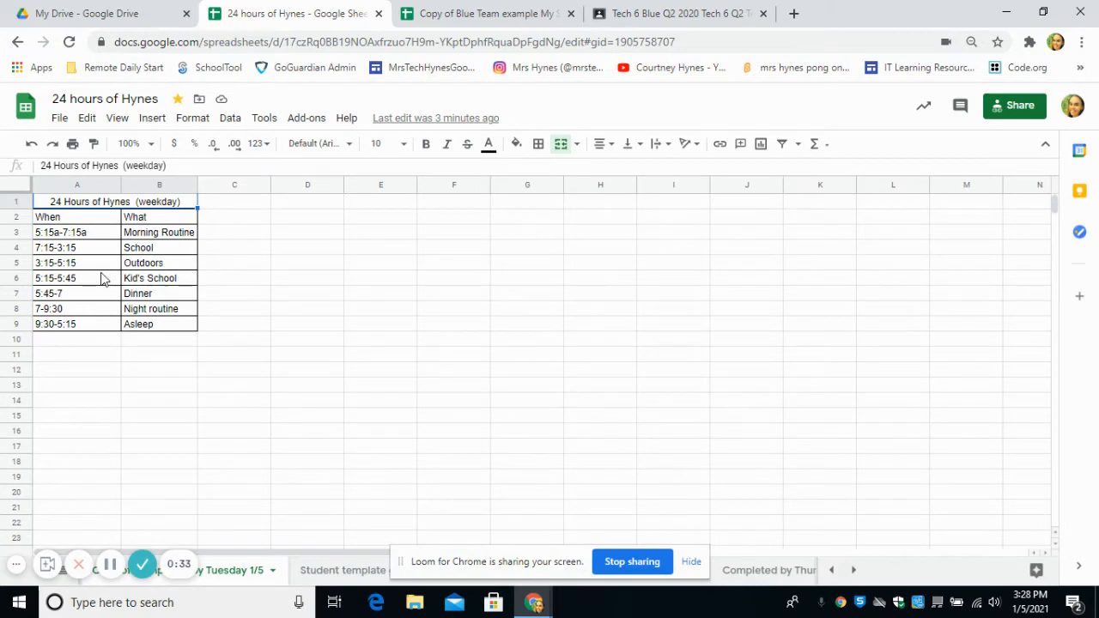
- Read the 1/5 'How do you spend YOUR 24 hours?' directions in Classwork, then return to the sheet
left_click(668, 8)
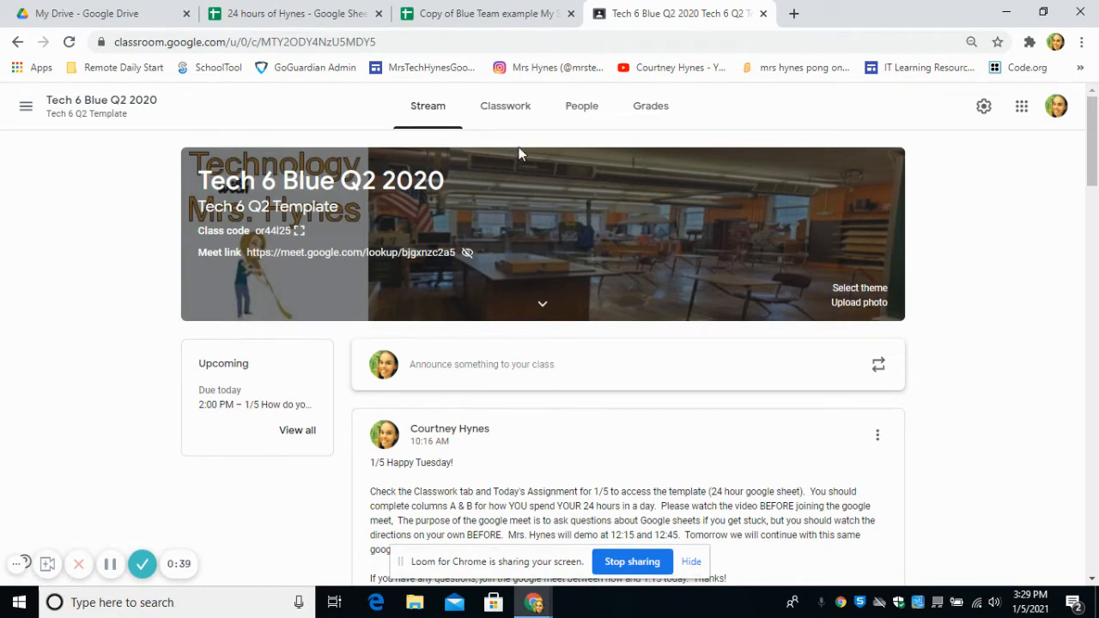
left_click(503, 114)
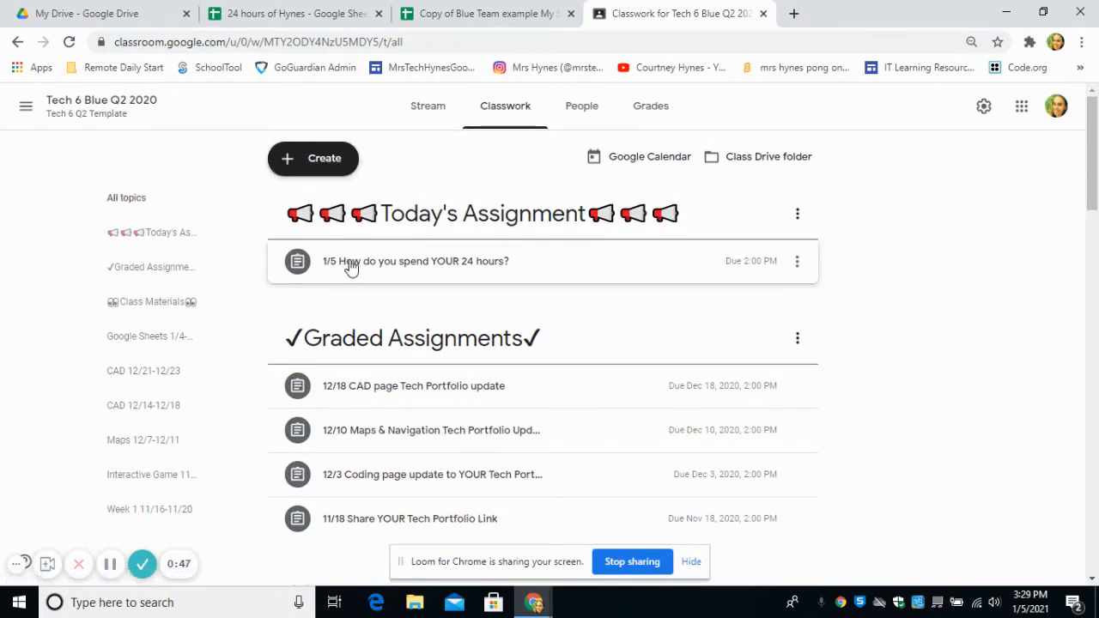
scroll(369, 264, "down", 5)
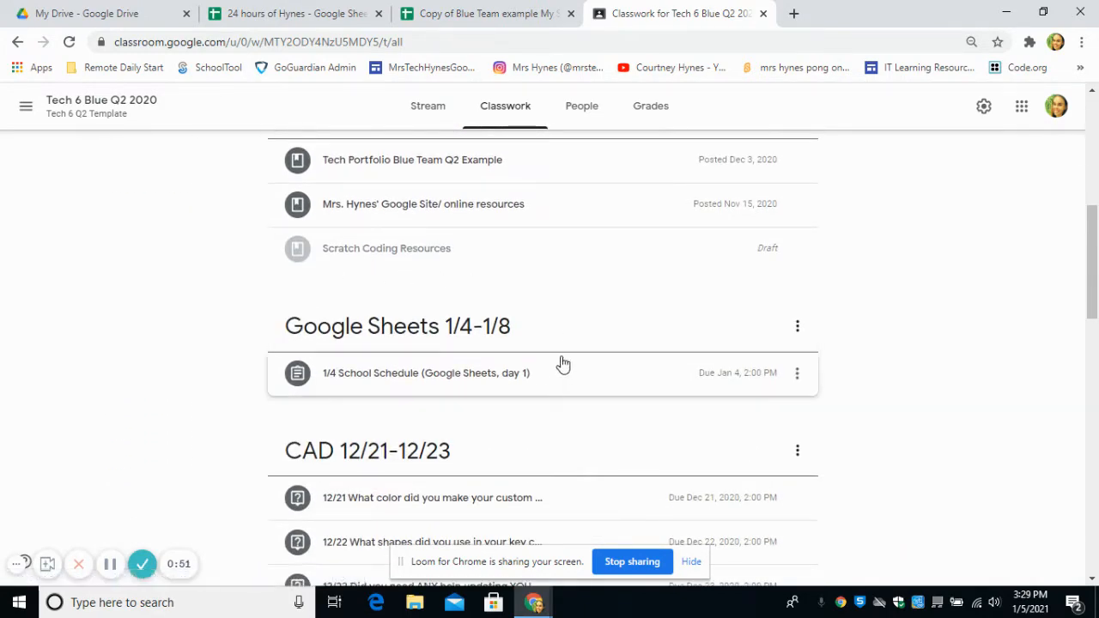
scroll(370, 361, "up", 6)
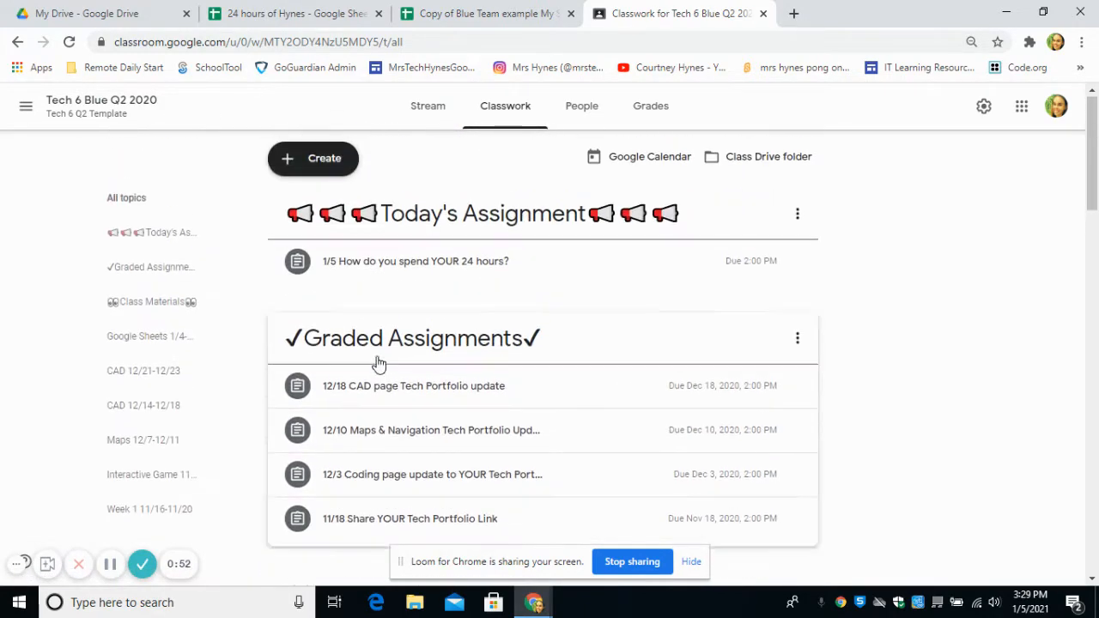
left_click(361, 263)
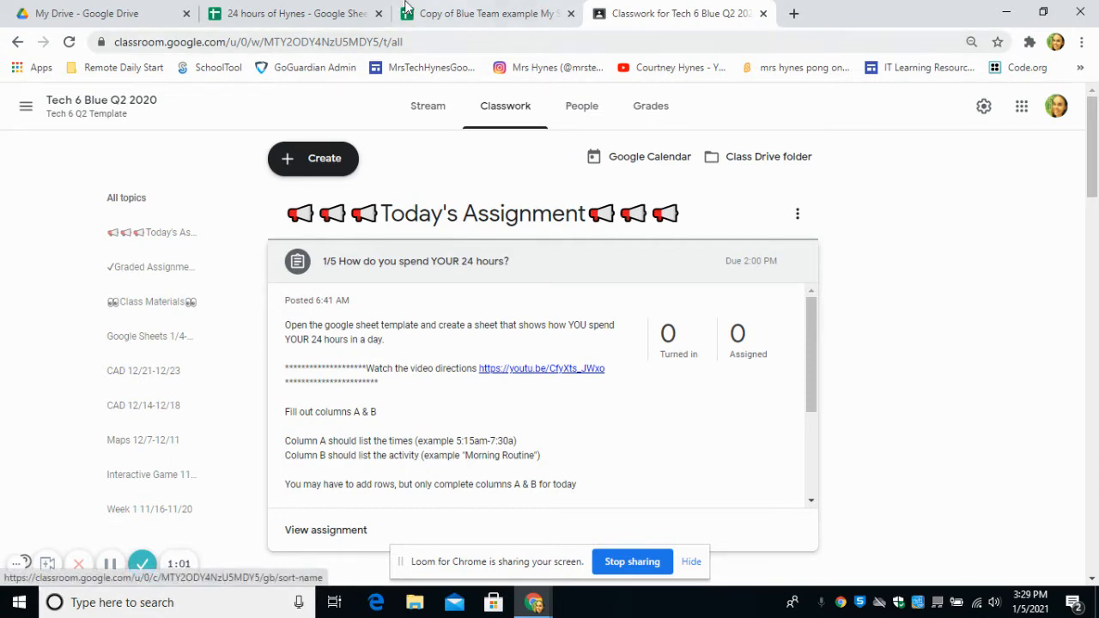
left_click(278, 8)
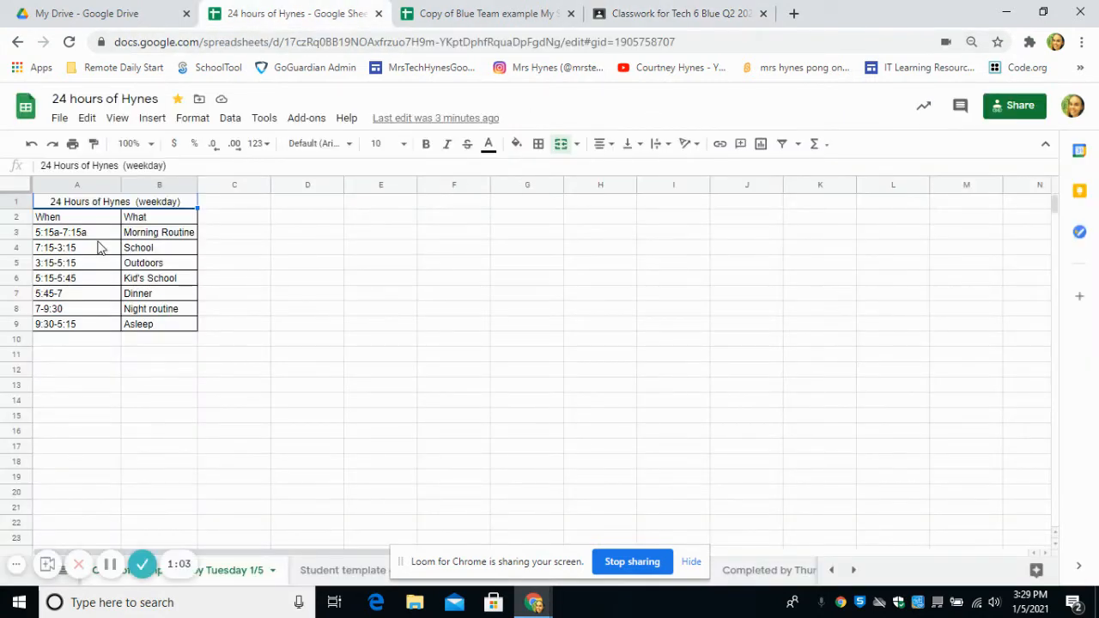
- Zoom the sheet to 150%, view the Blue Team example schedule, then go to My Drive
left_click(150, 146)
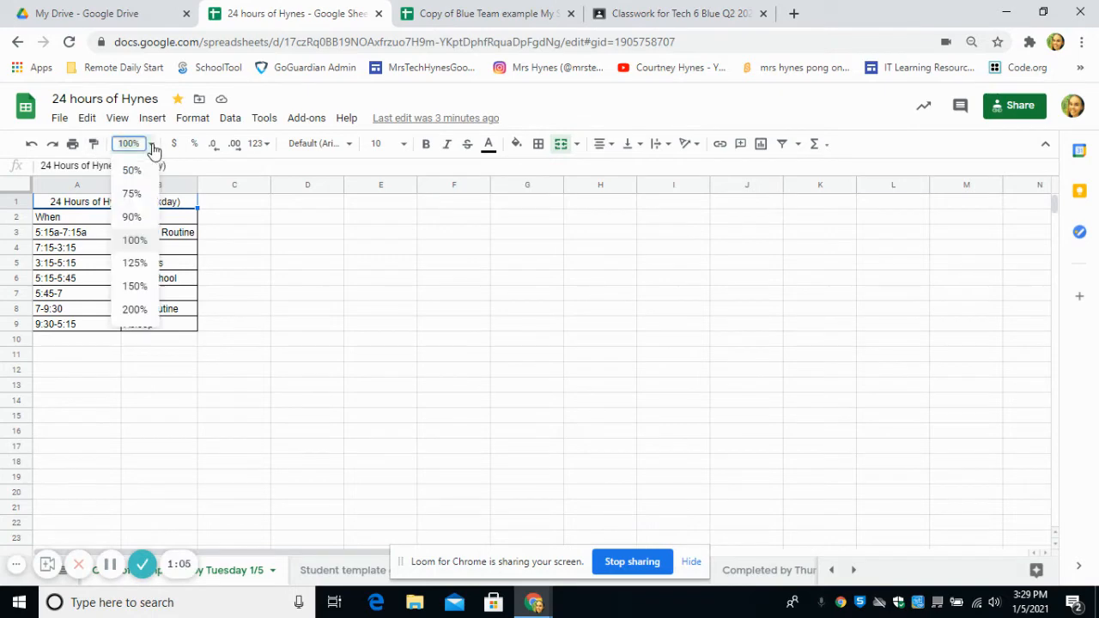
left_click(135, 287)
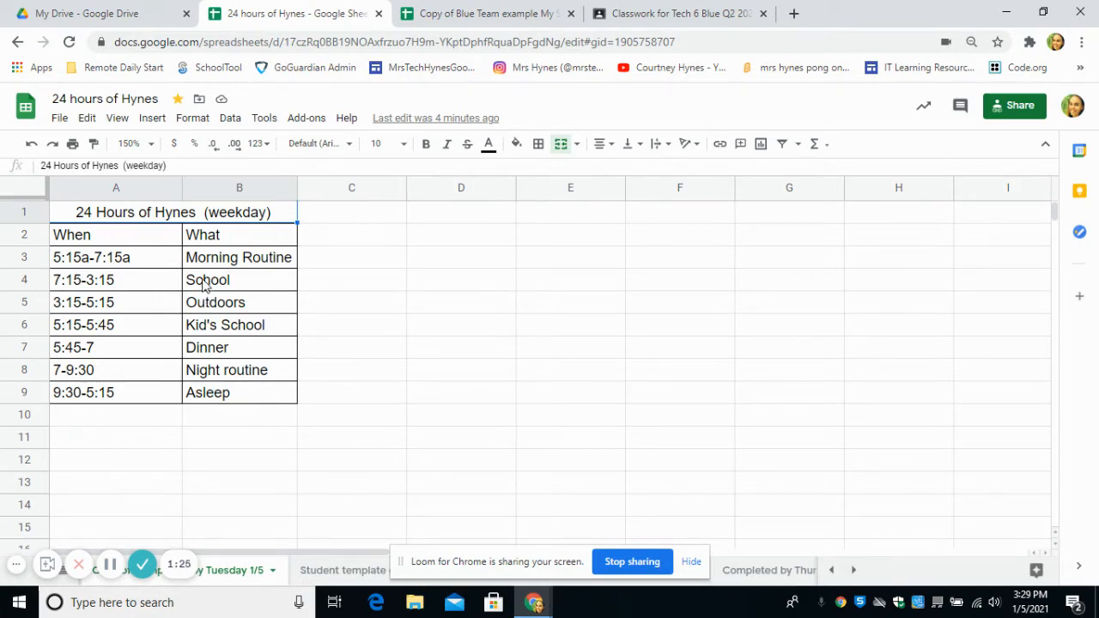
left_click(445, 12)
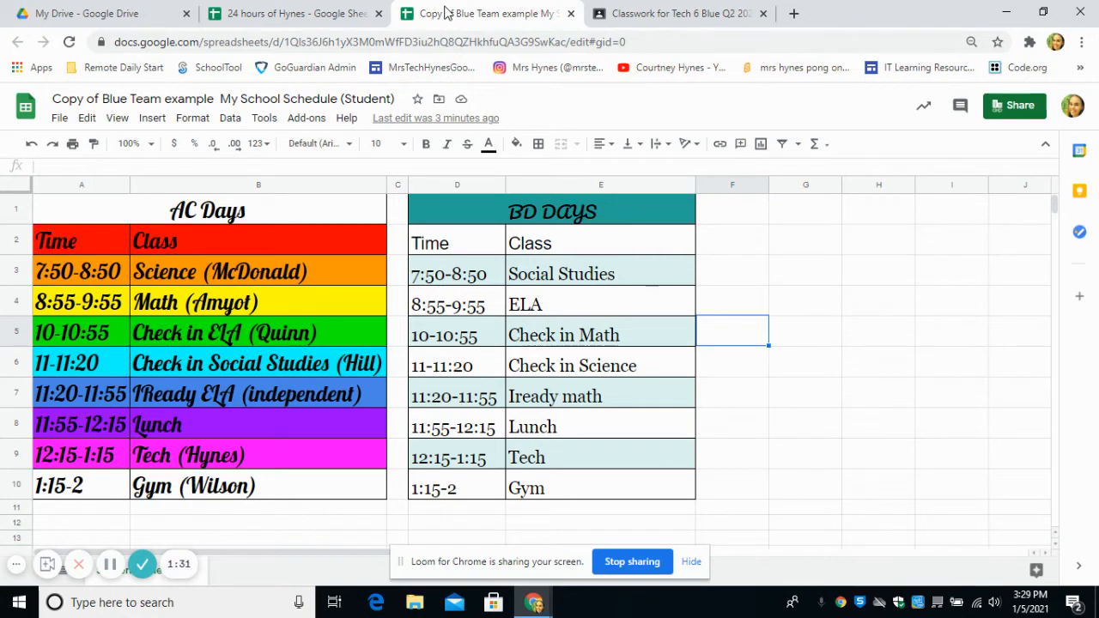
left_click(129, 8)
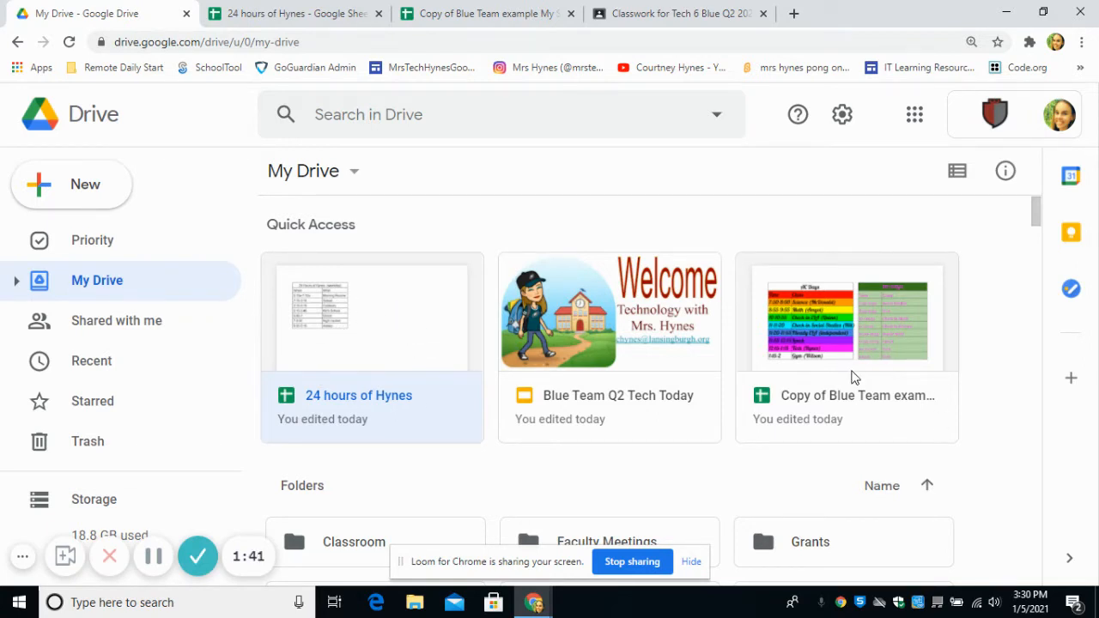
- Browse the Classroom and Tech 6 Blue 1 Q2 2020 Drive folders, then return to the Blue Team example
scroll(473, 544, "down", 1)
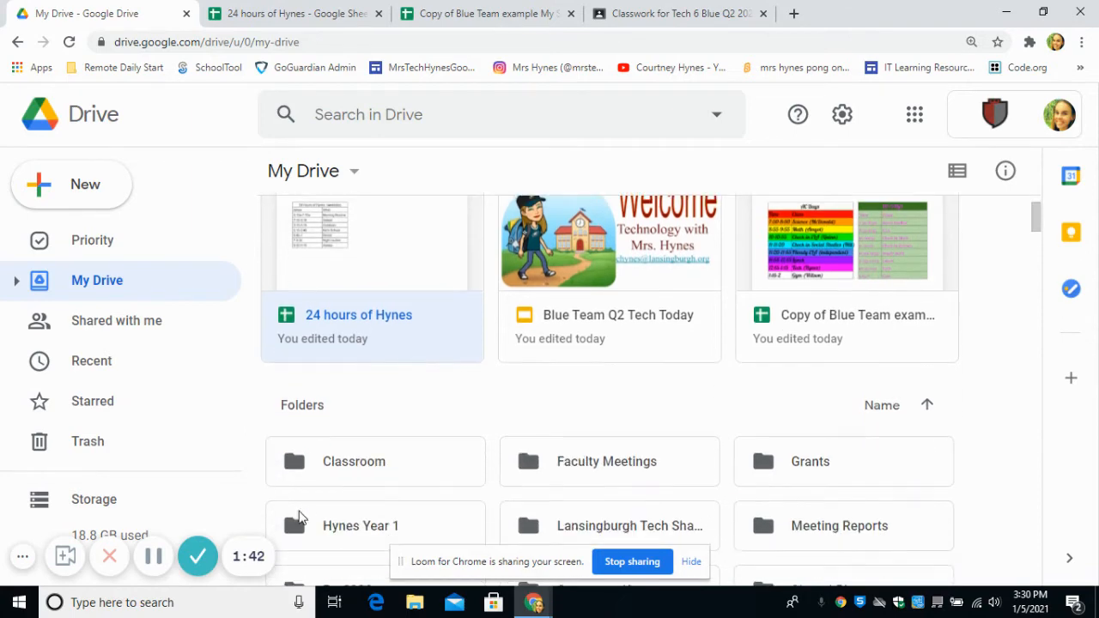
double_click(334, 468)
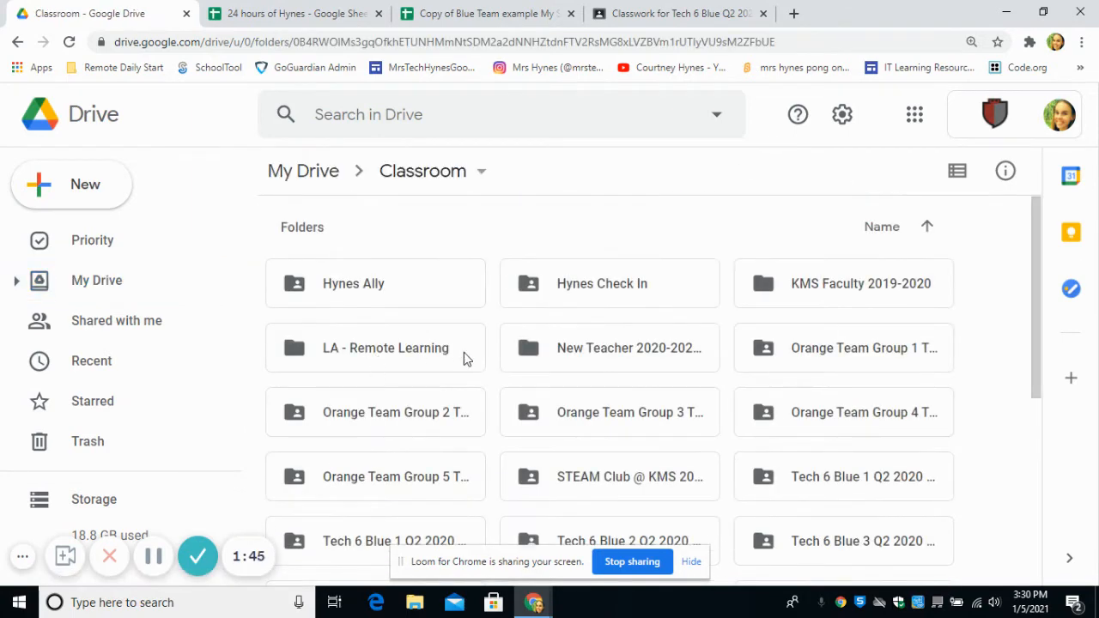
scroll(644, 444, "down", 2)
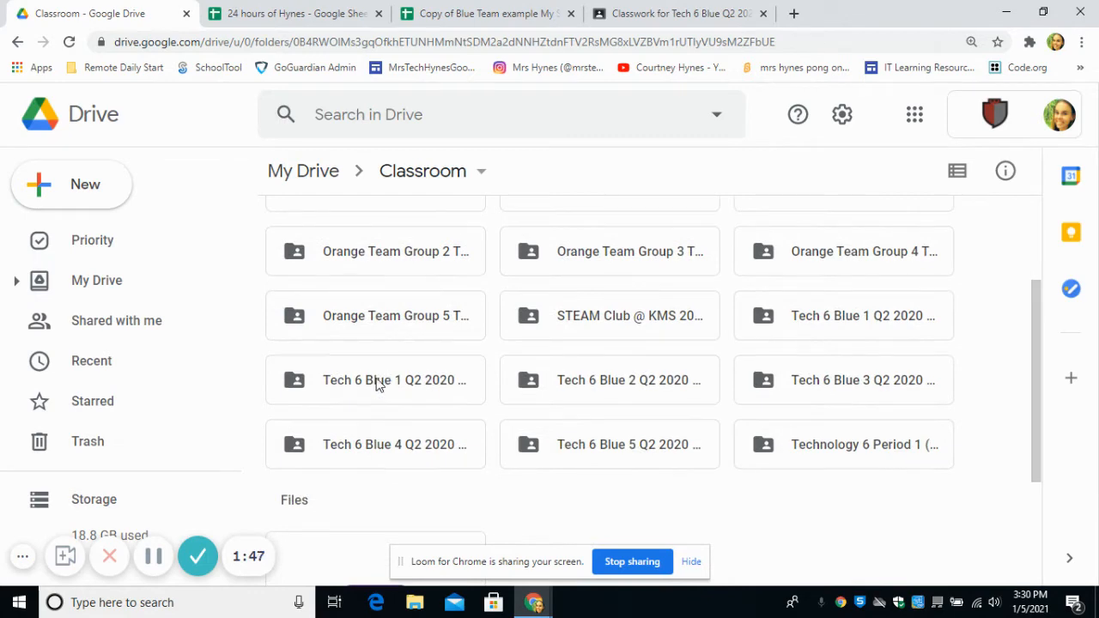
double_click(377, 384)
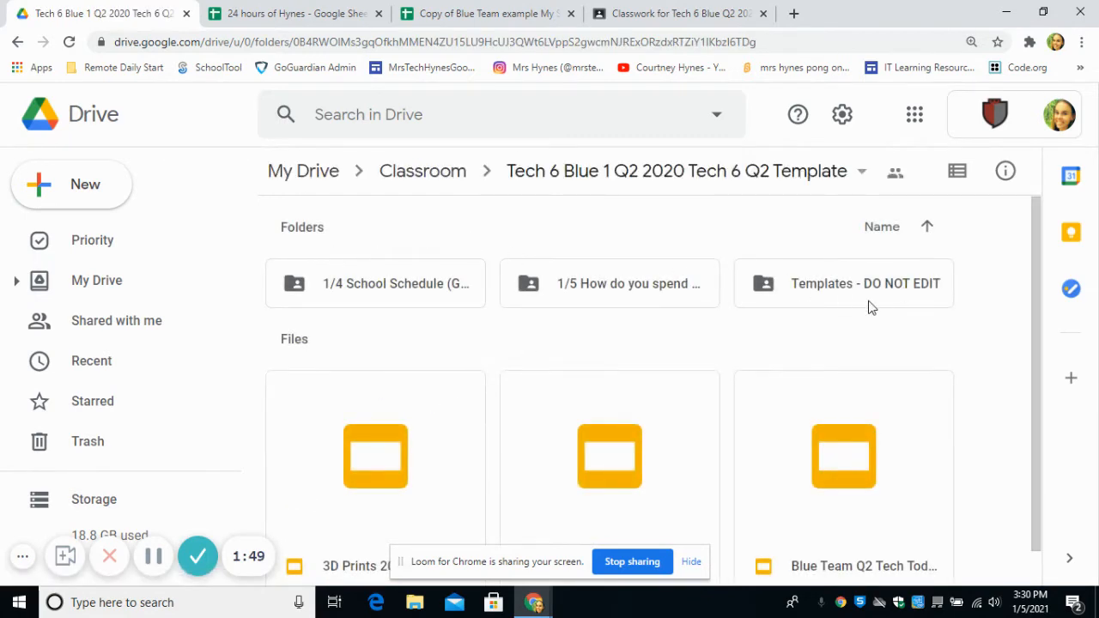
left_click(81, 284)
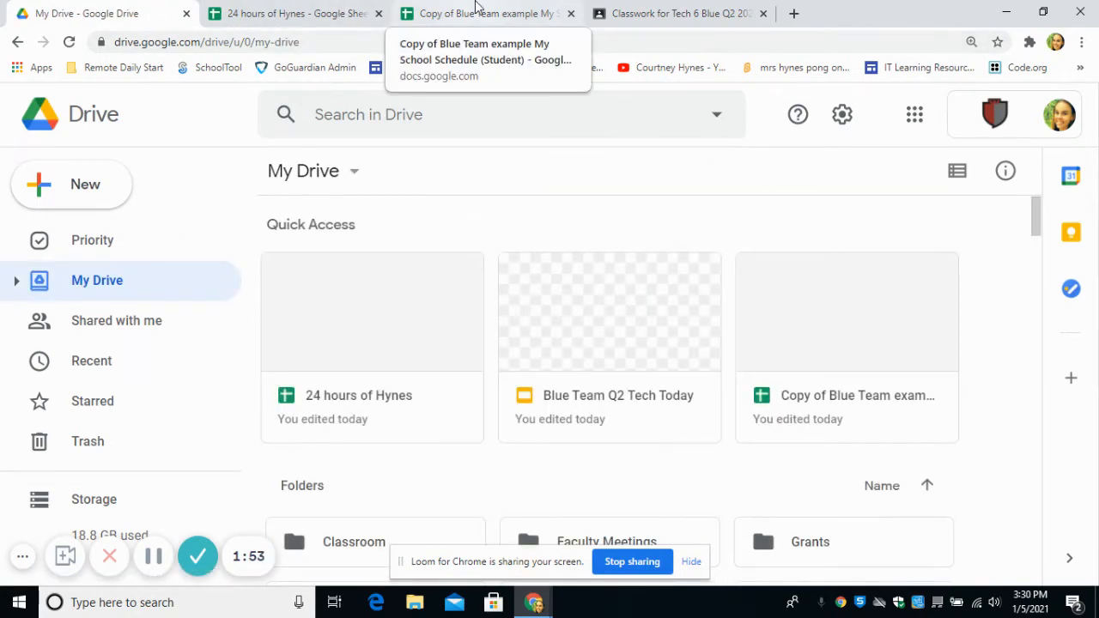
left_click(446, 10)
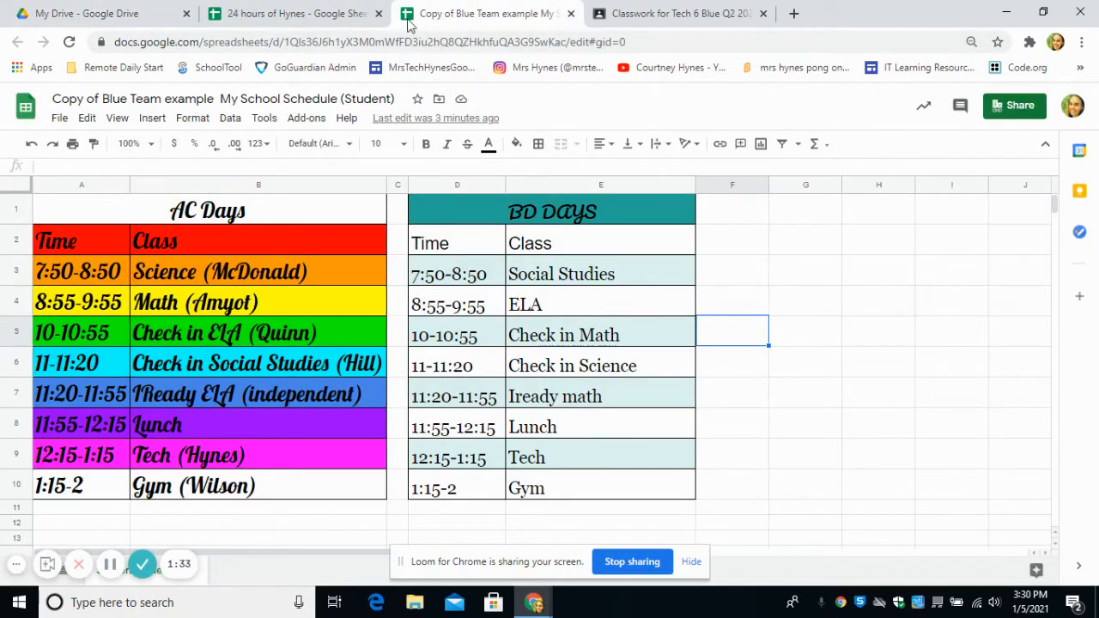
- Copy the Blue Team example spreadsheet's view link from the Share dialog
left_click(1017, 107)
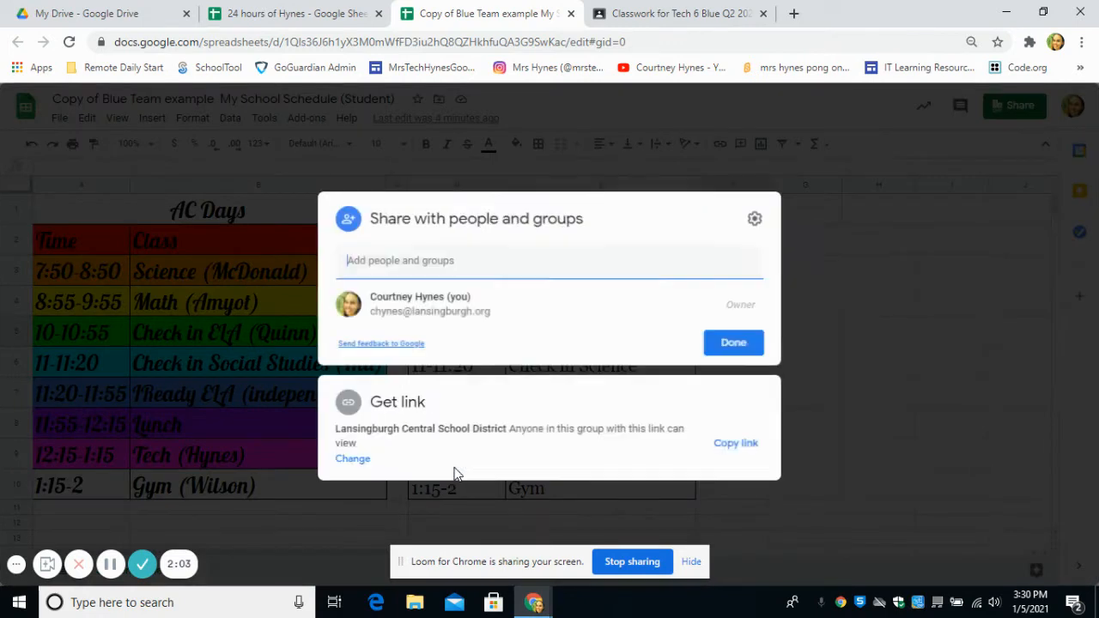
left_click(748, 444)
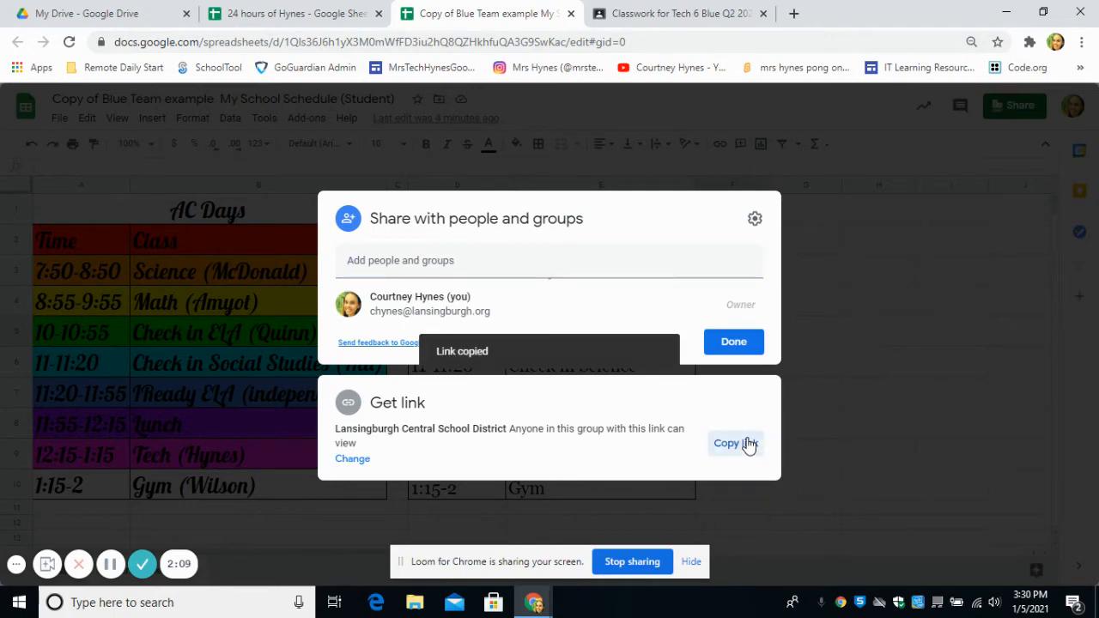
left_click(733, 342)
- Return to the 24 hours of Hynes sheet and select the School entry in B4
left_click(292, 13)
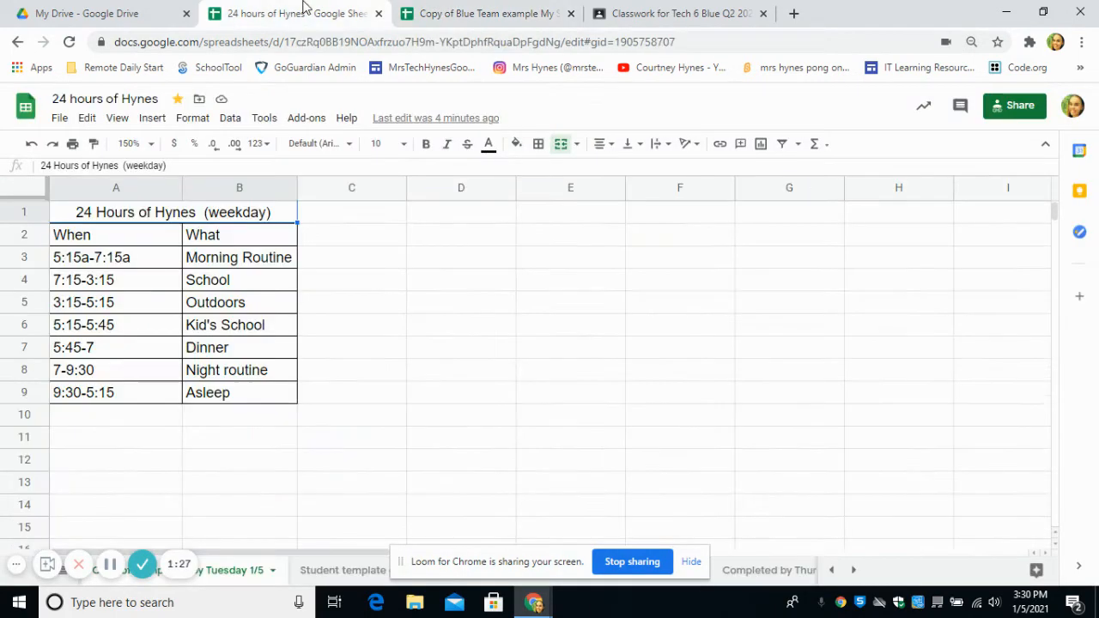
left_click(200, 288)
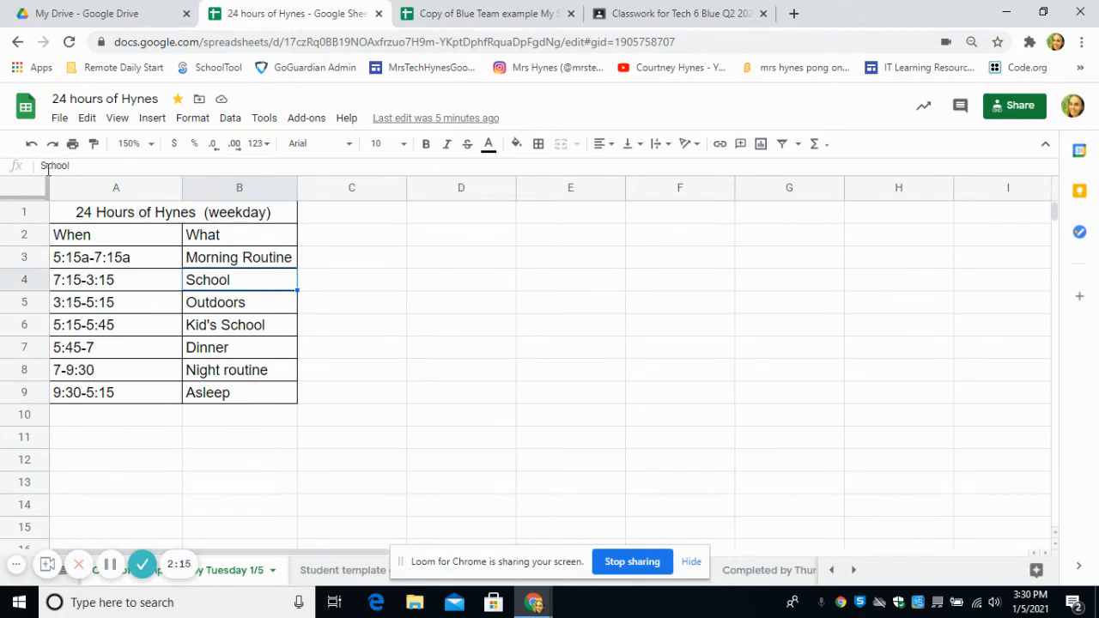
left_click(103, 166)
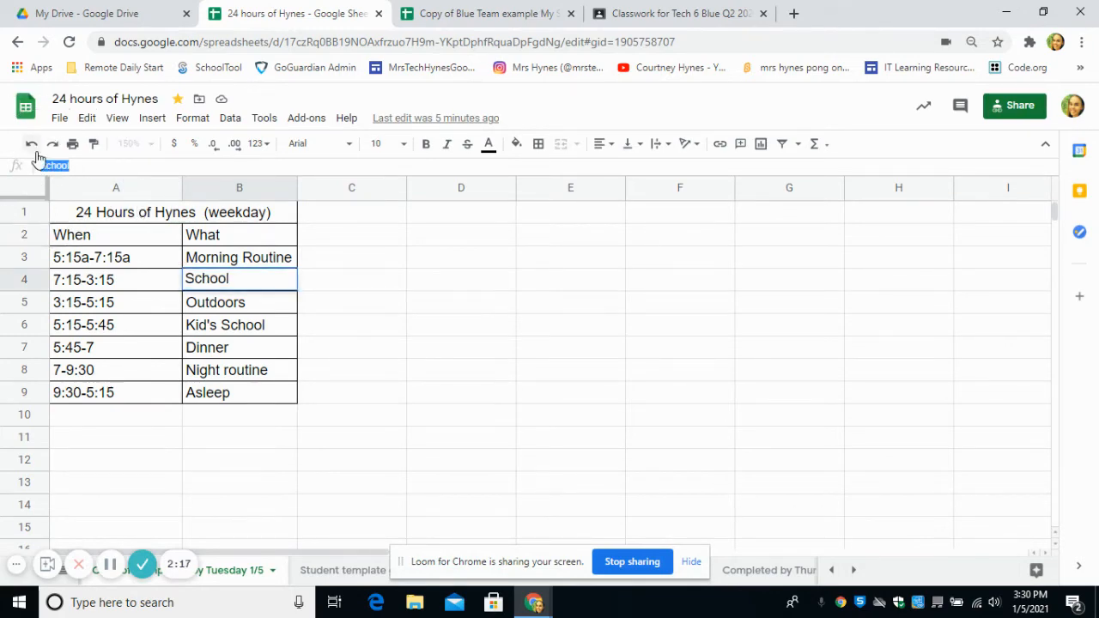
- Link the School entry in B4 to the copied Blue Team schedule URL
left_click(152, 118)
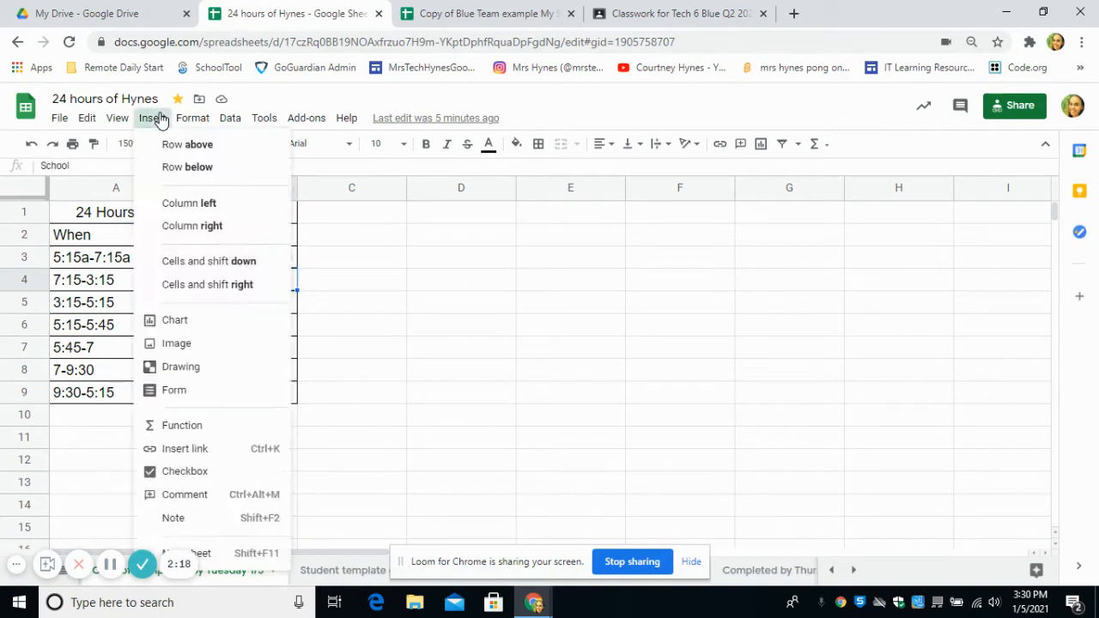
left_click(152, 119)
left_click(146, 124)
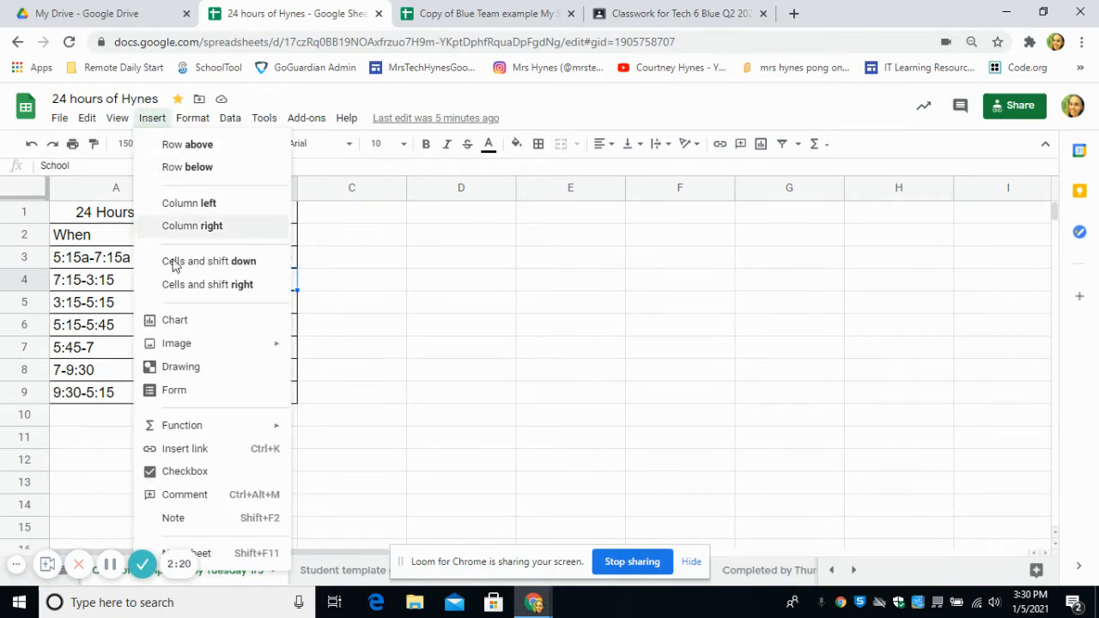
left_click(191, 451)
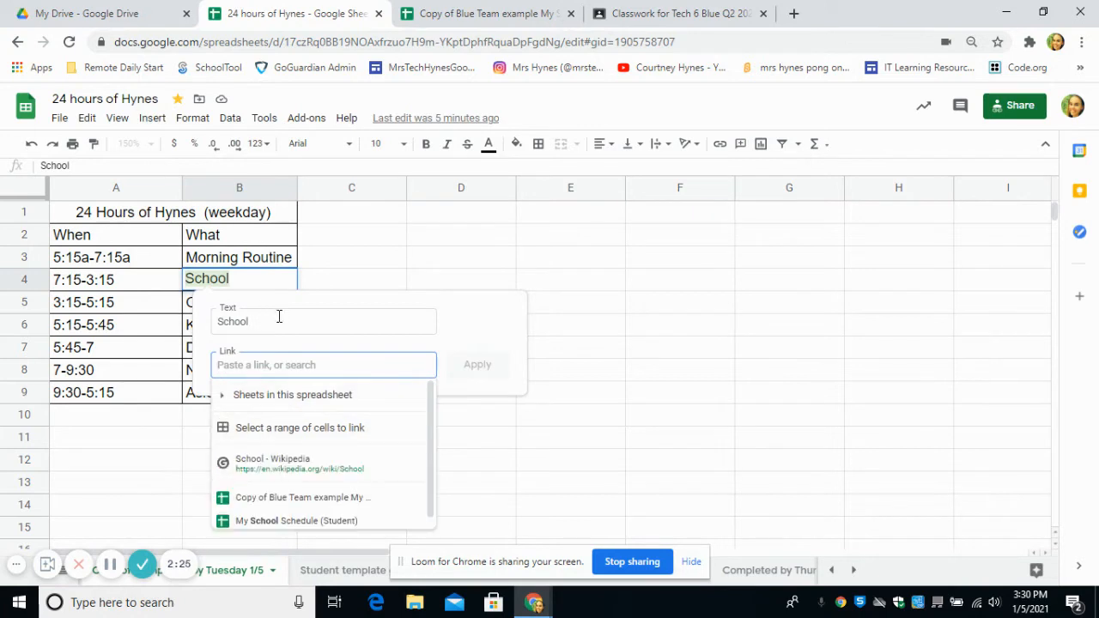
key("ctrl+v")
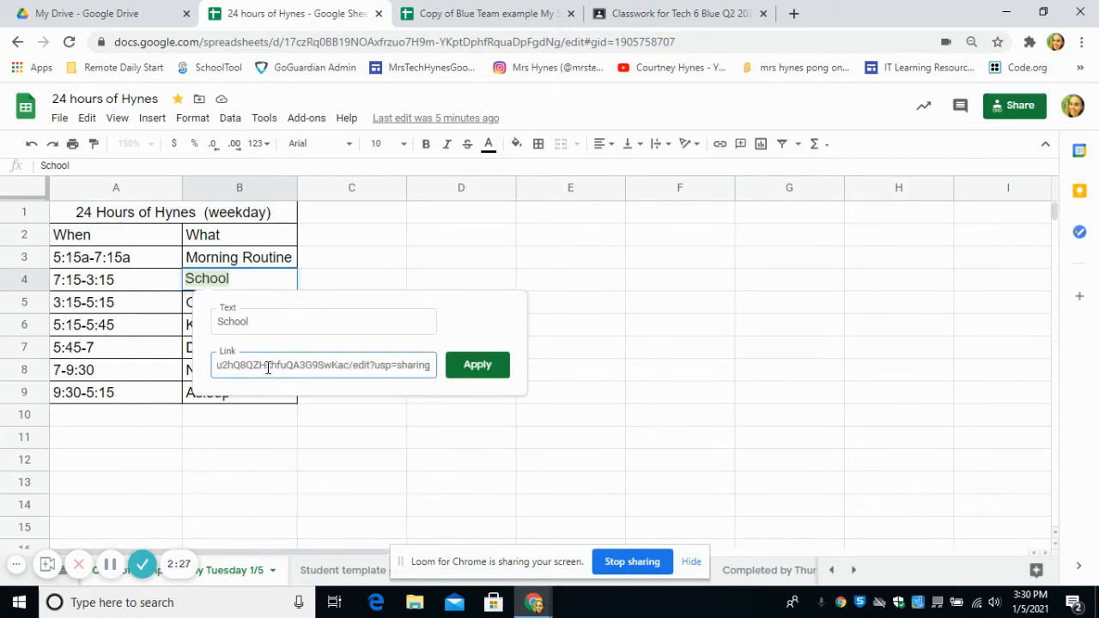
left_click(477, 365)
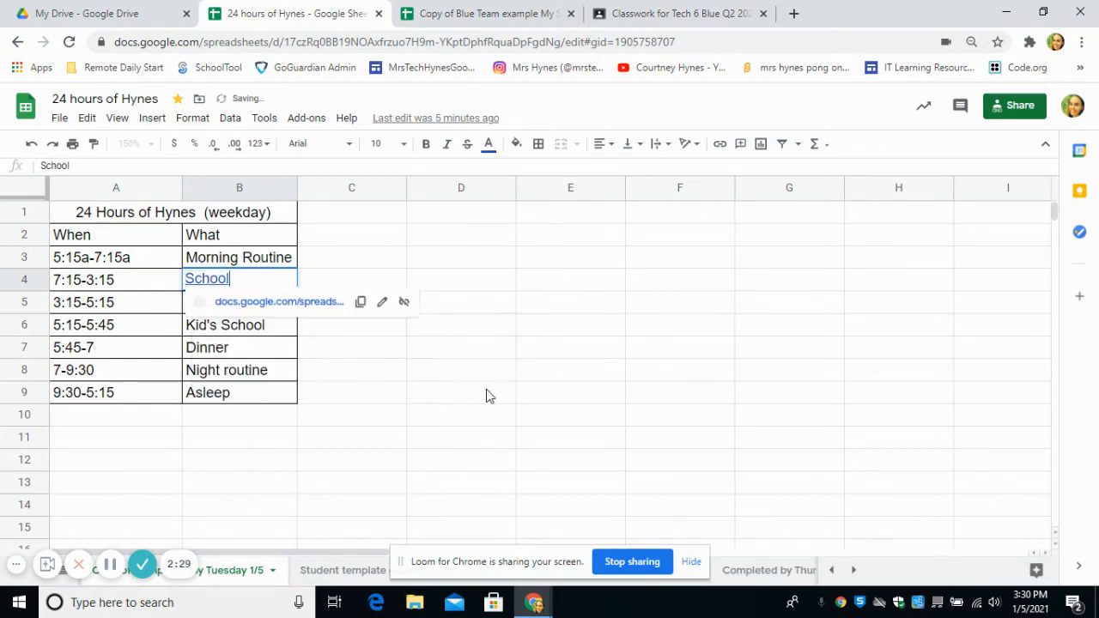
left_click(490, 421)
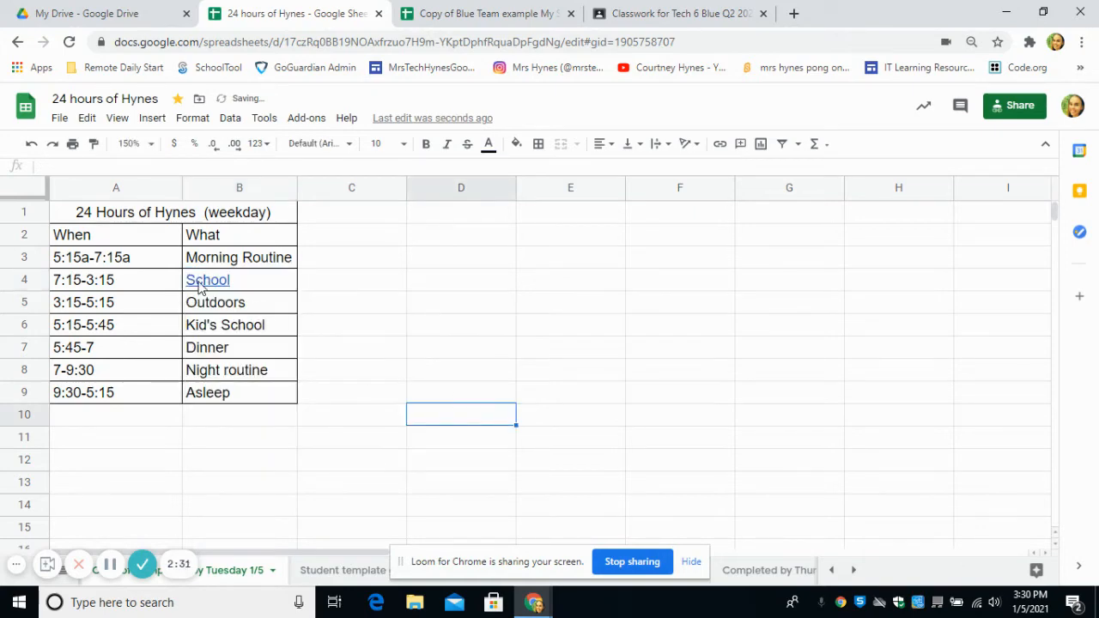
- Dismiss the link preview card and select cell C2 for a new heading
mouse_move(197, 286)
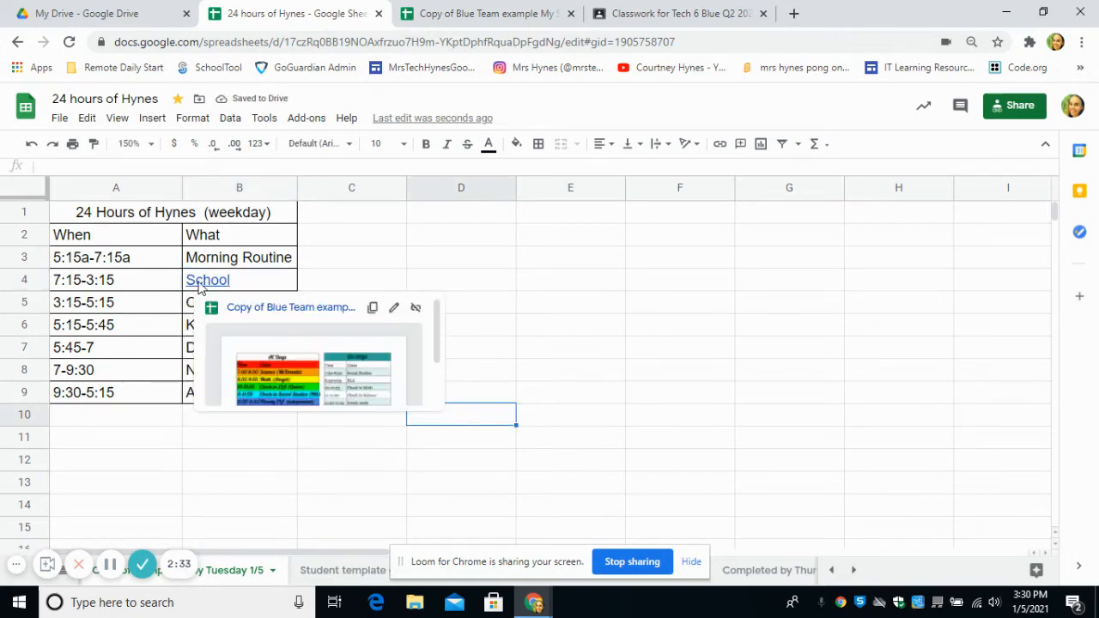
left_click(114, 488)
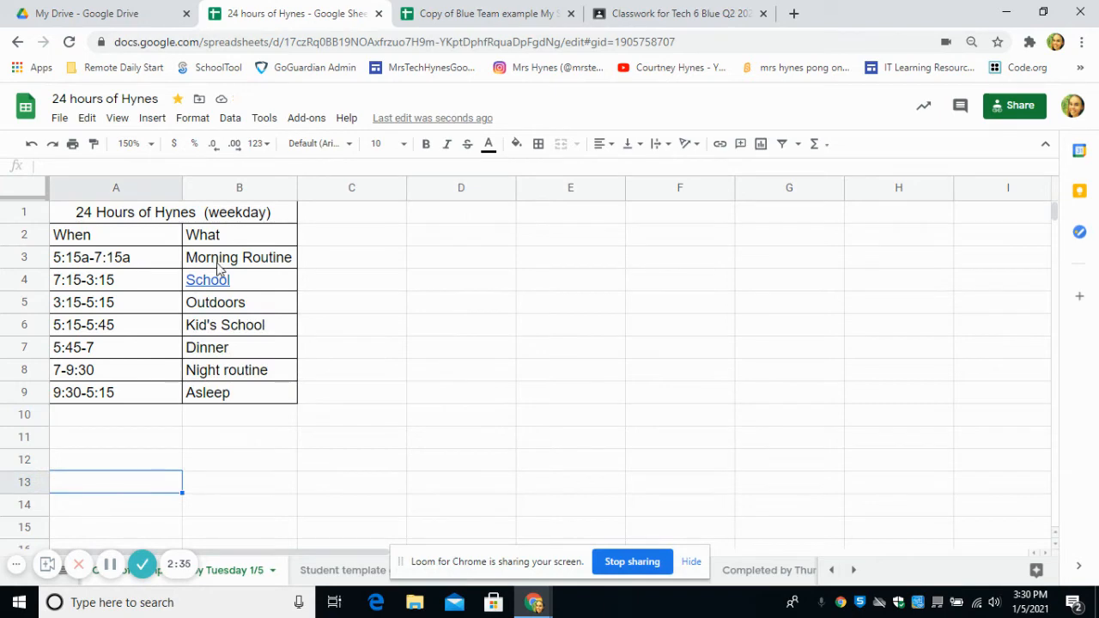
mouse_move(204, 290)
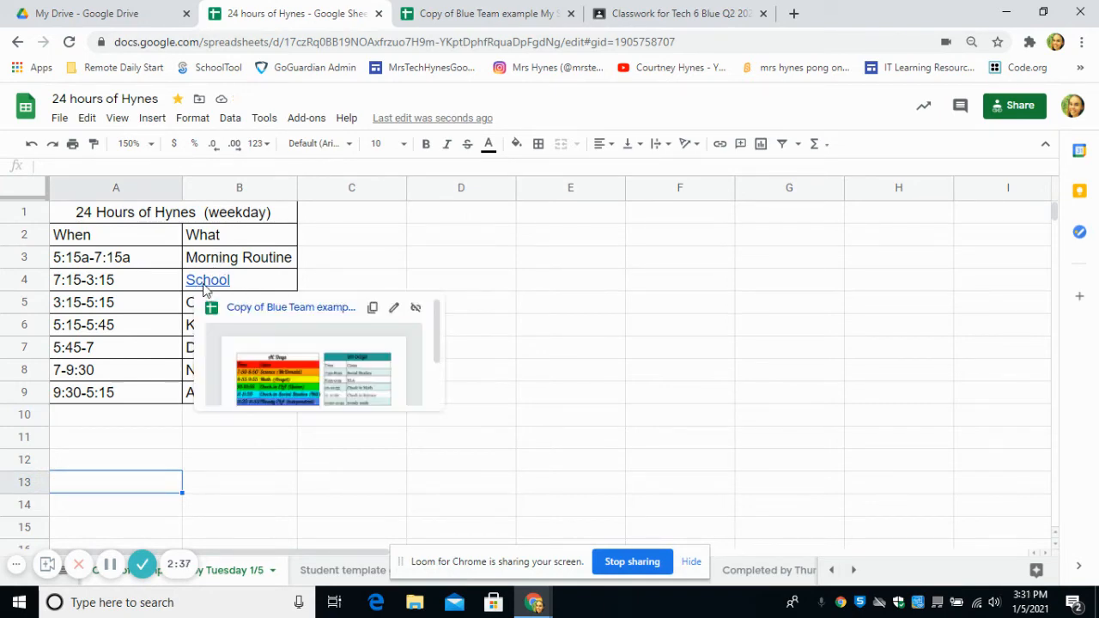
left_click(421, 260)
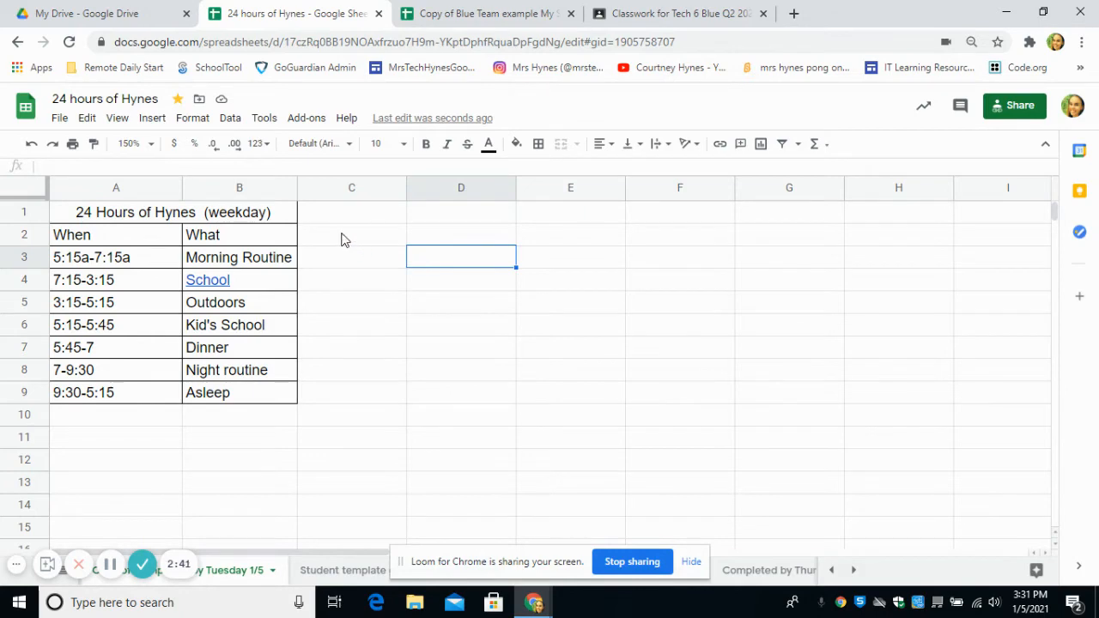
left_click(311, 241)
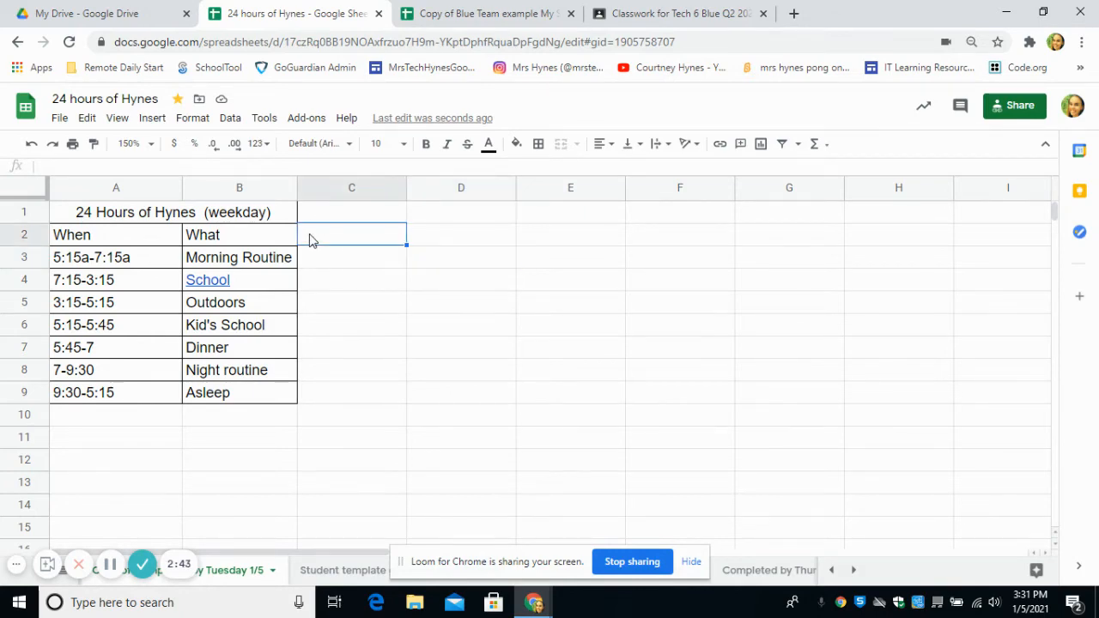
- Add the Hours spent heading and enter 2, 8 and 2 for Morning Routine, School, Outdoors
type("Hour")
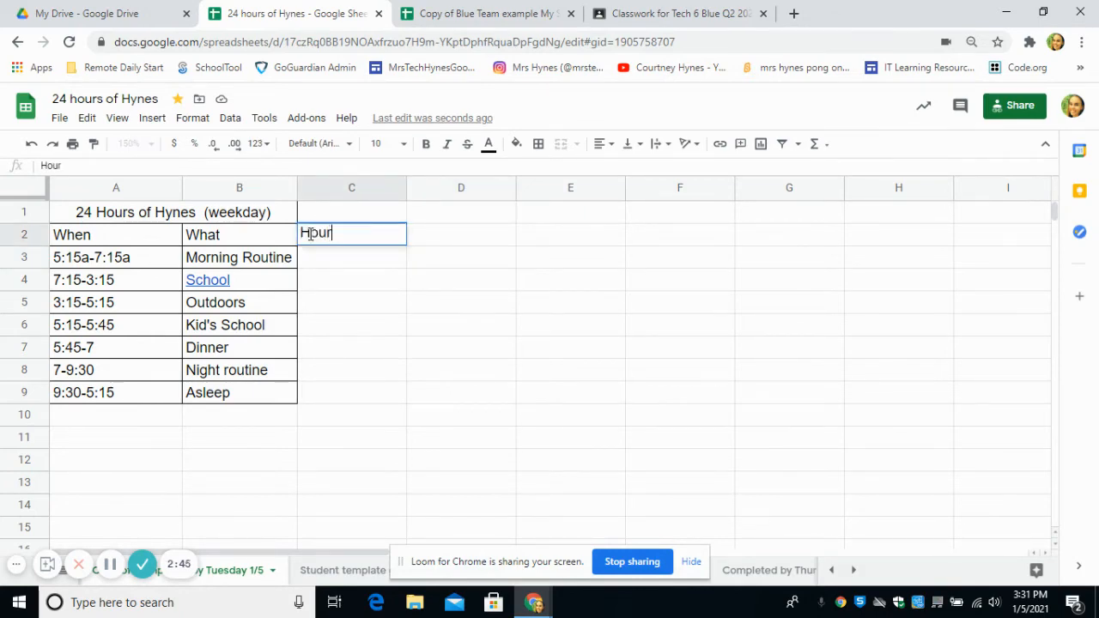
type("s spent")
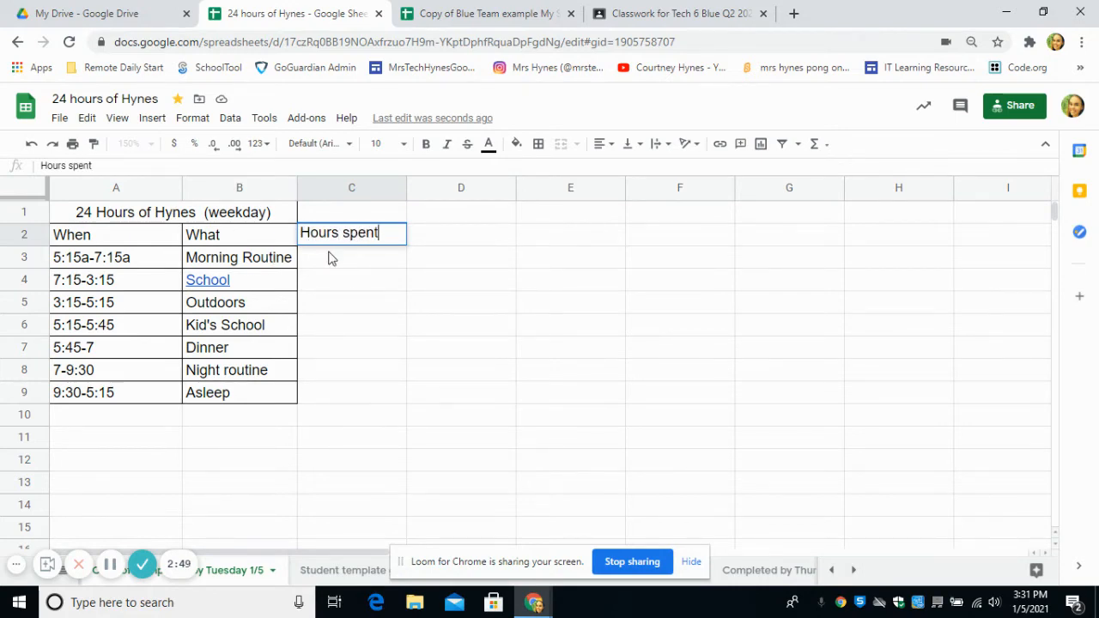
left_click(334, 264)
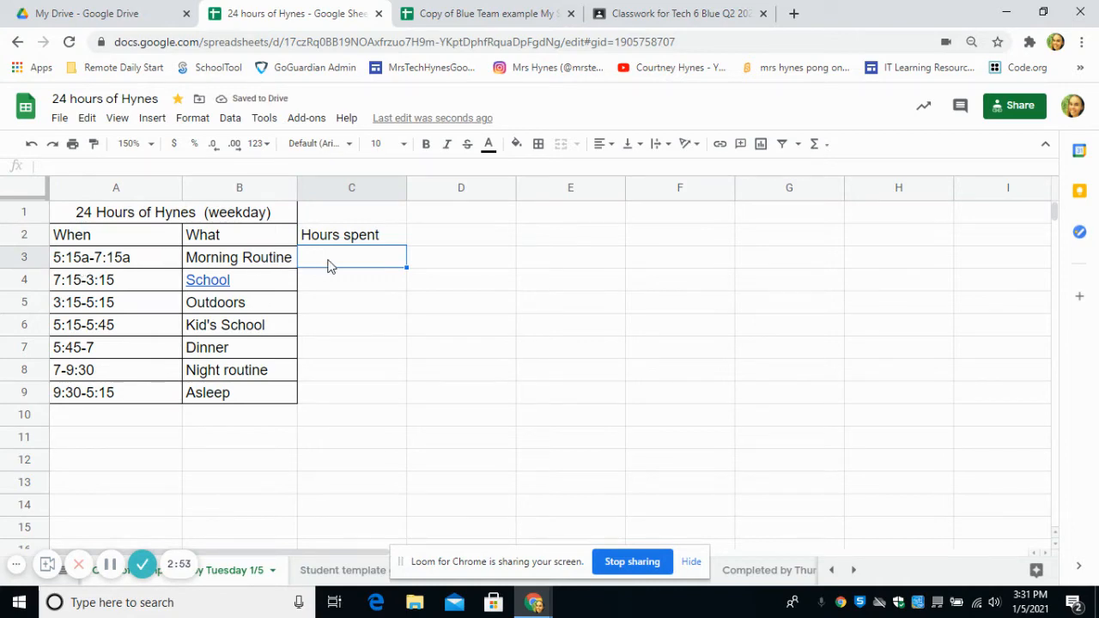
type("2")
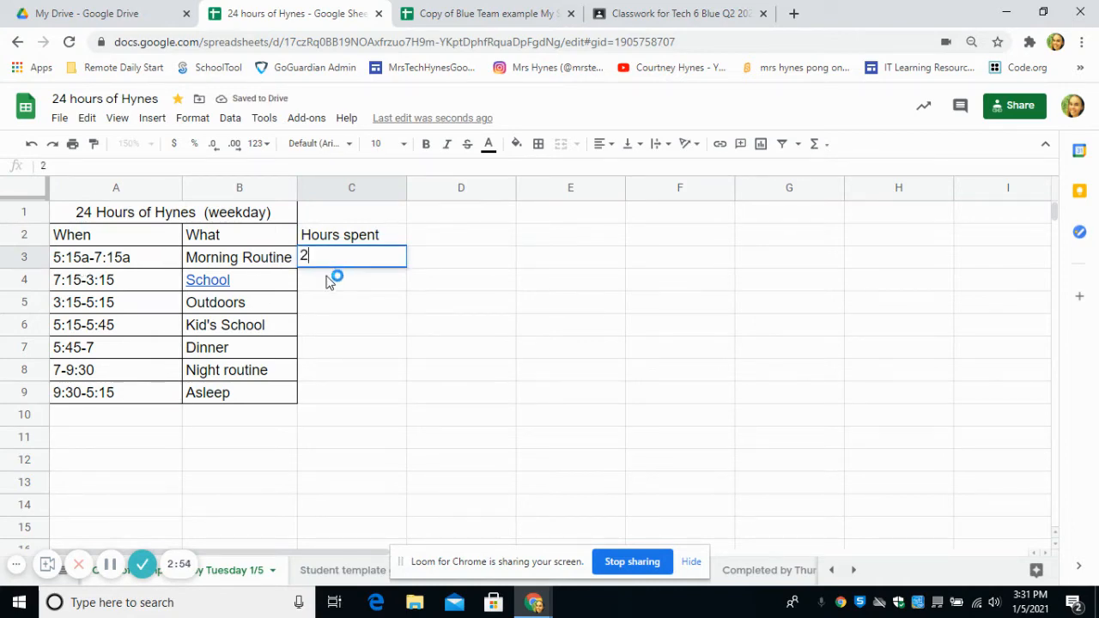
key("Return")
mouse_move(273, 290)
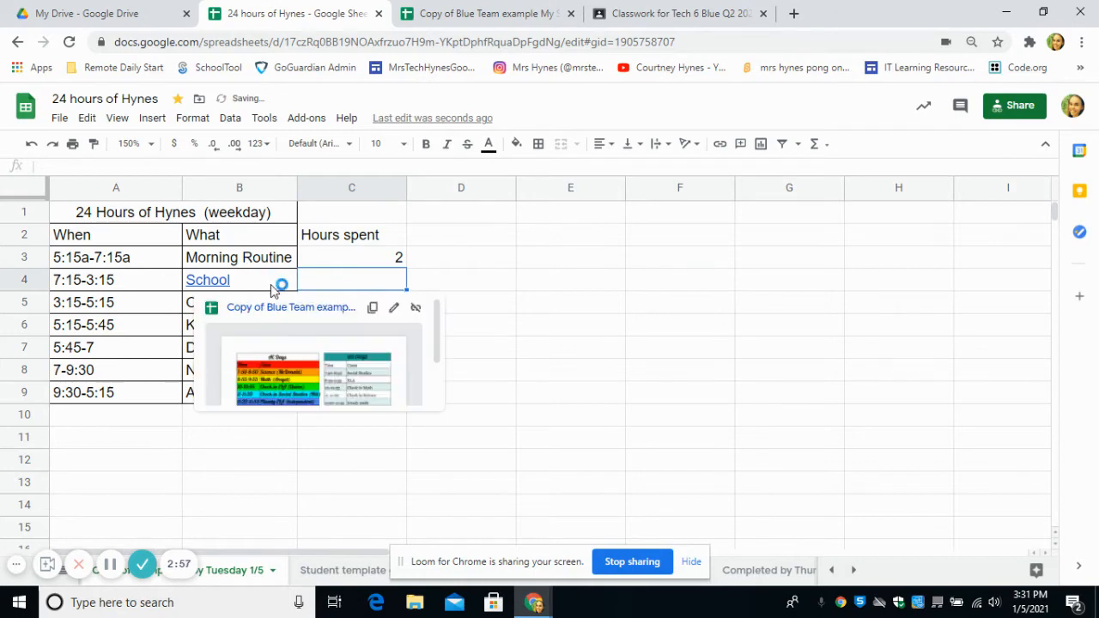
type("8")
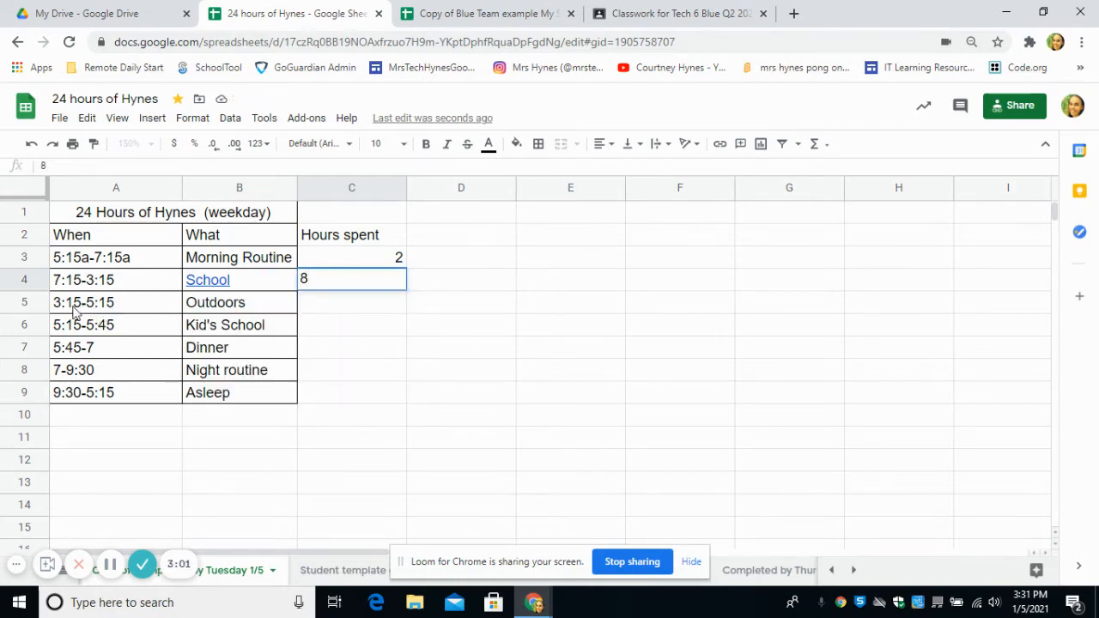
left_click(352, 305)
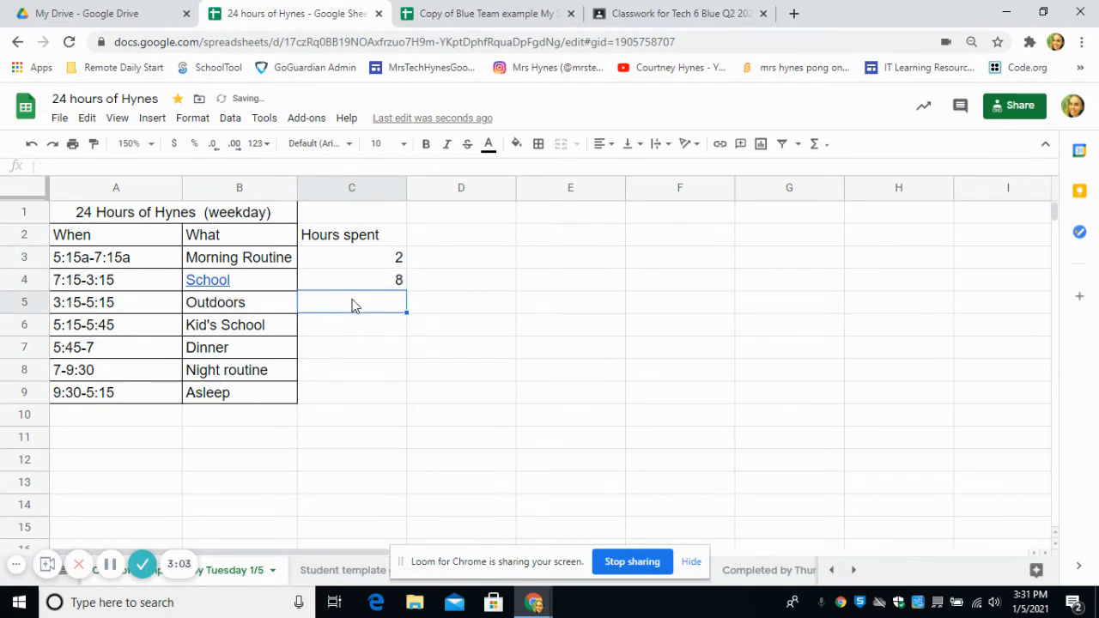
type("2")
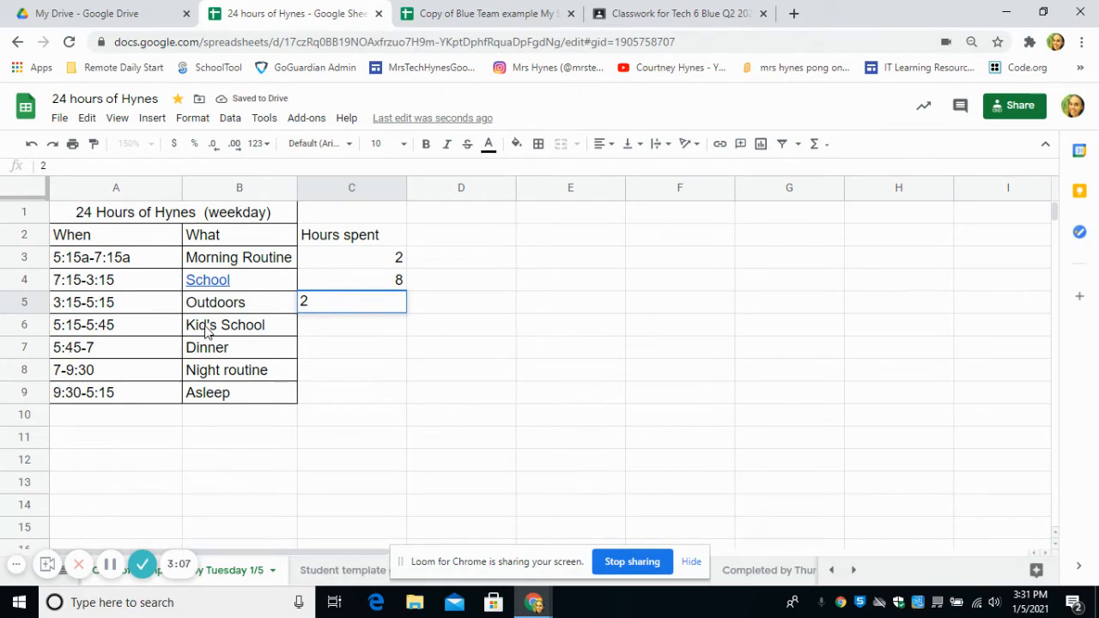
left_click(318, 333)
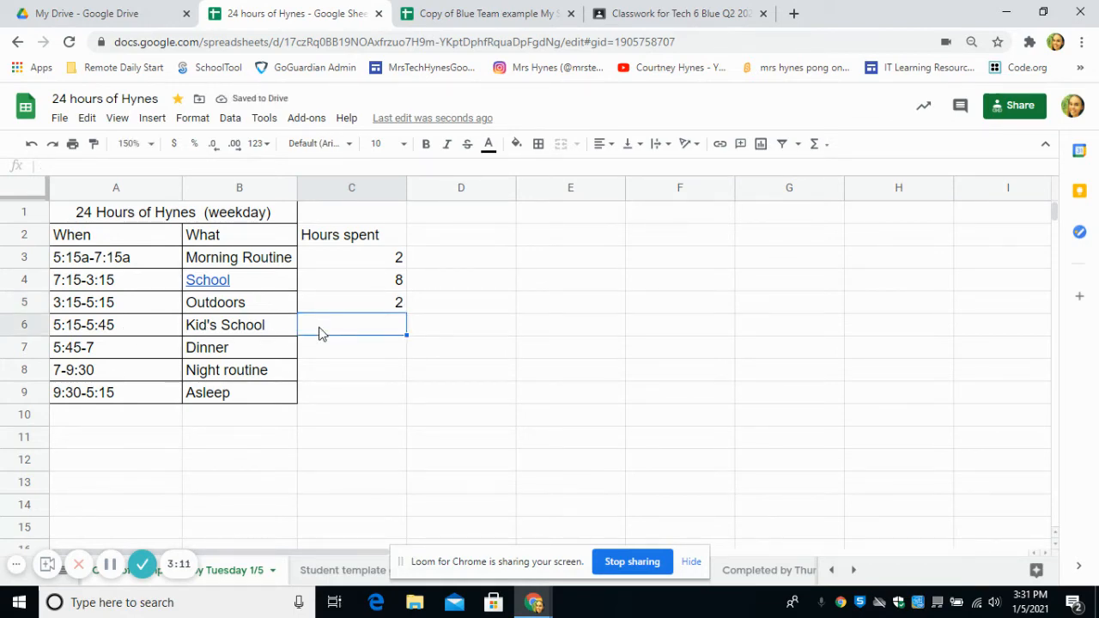
- Enter 0.5, 1.25, 2.5 and 7.75 hours for Kid's School, Dinner, Night routine and Asleep
type(".5")
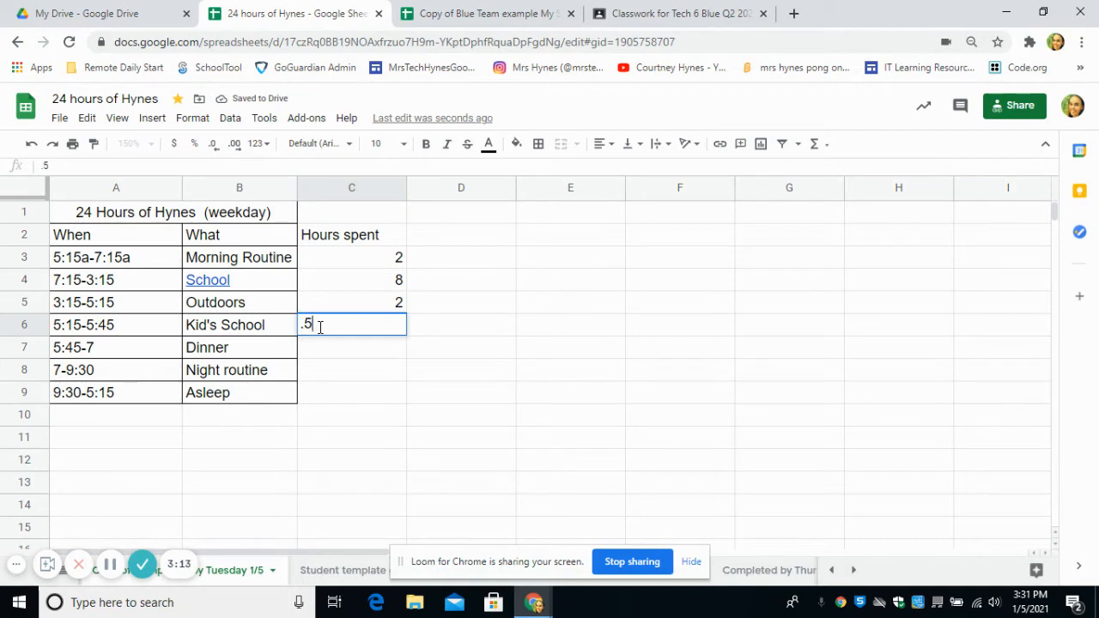
left_click(350, 354)
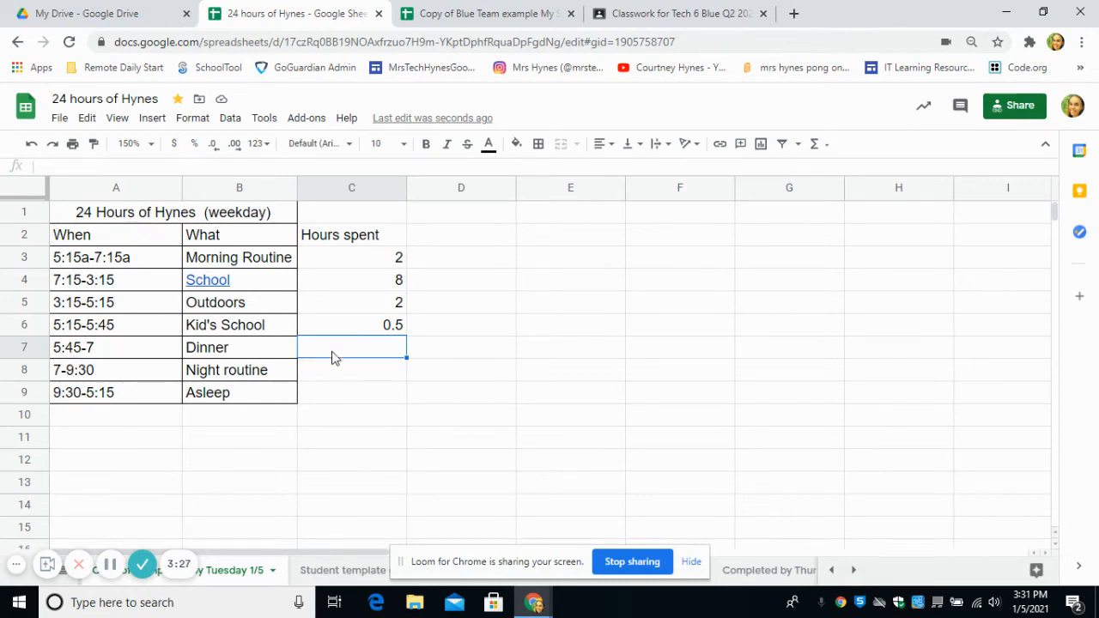
type("1")
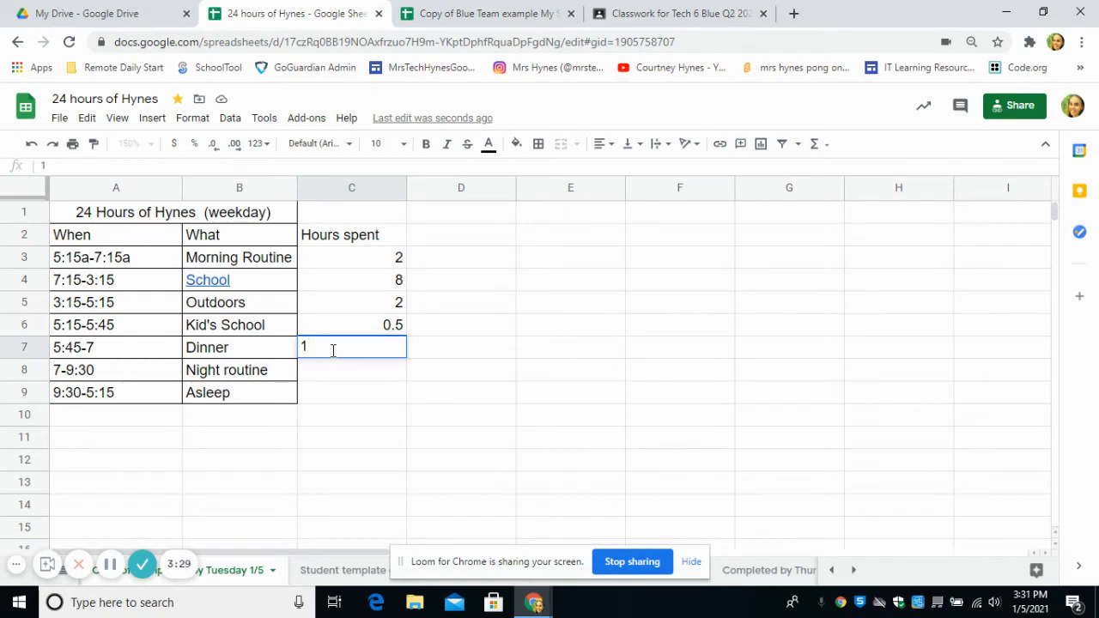
type(".25")
key("Return")
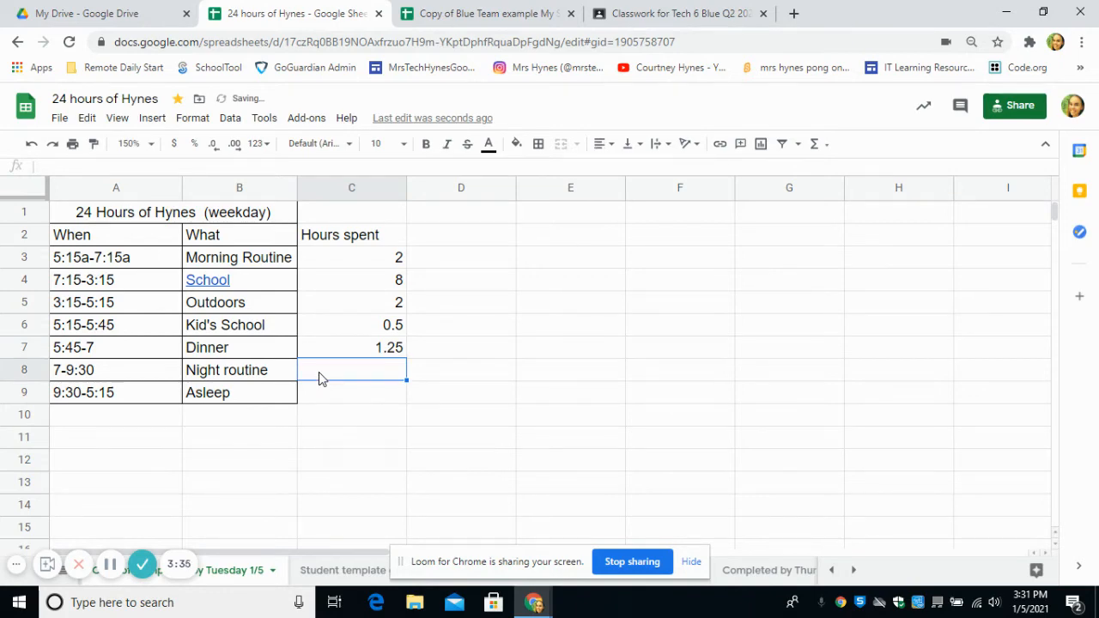
type("2")
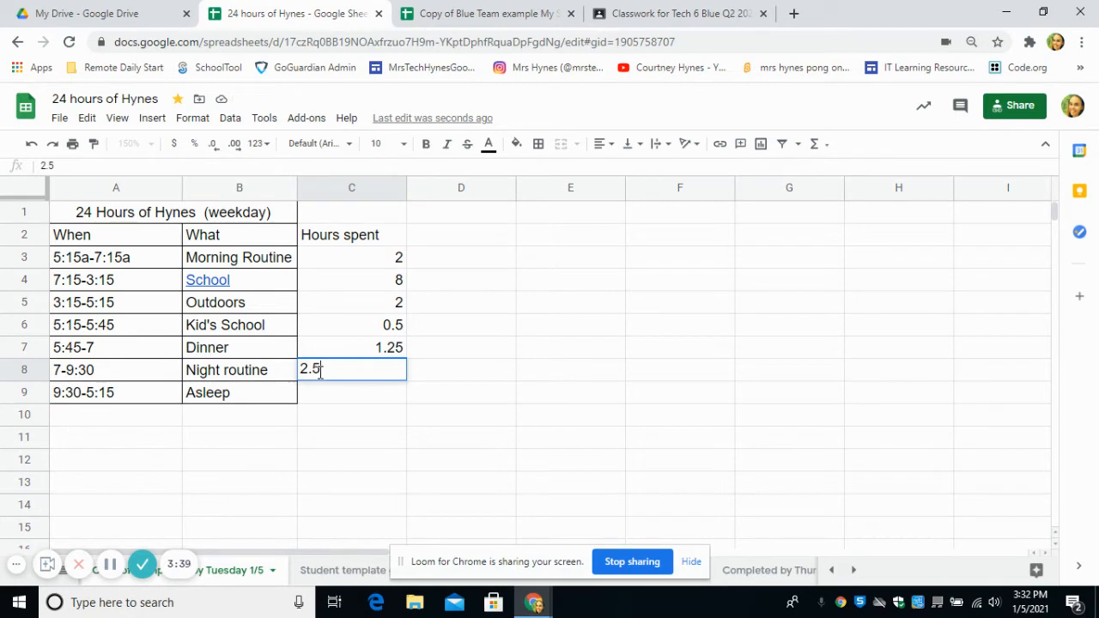
type(".5")
key("Return")
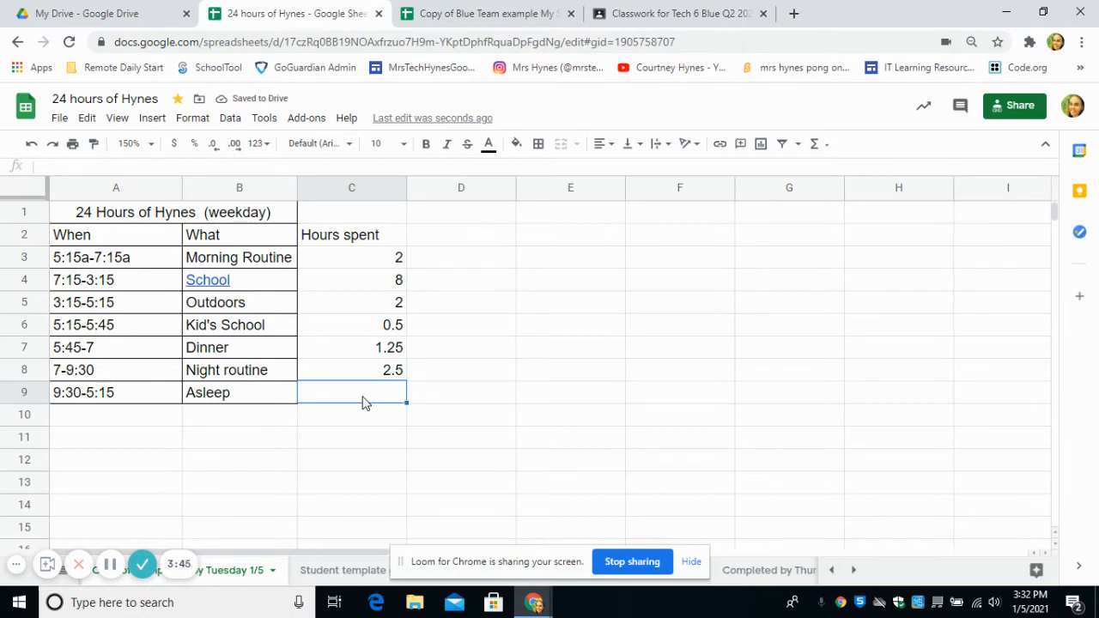
type("7")
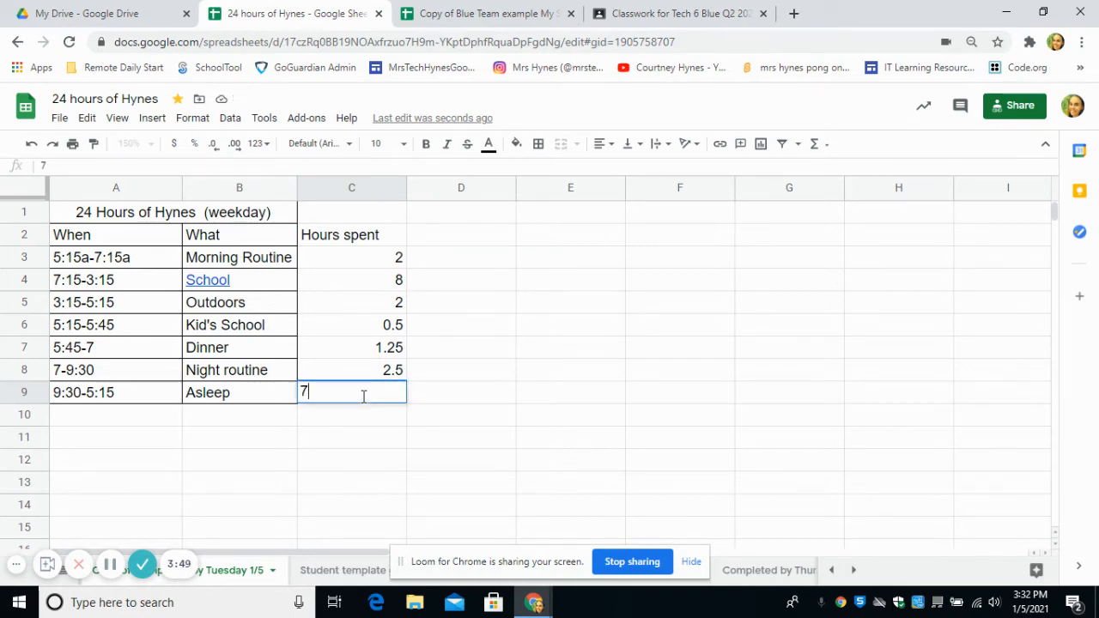
type(".75")
left_click(317, 420)
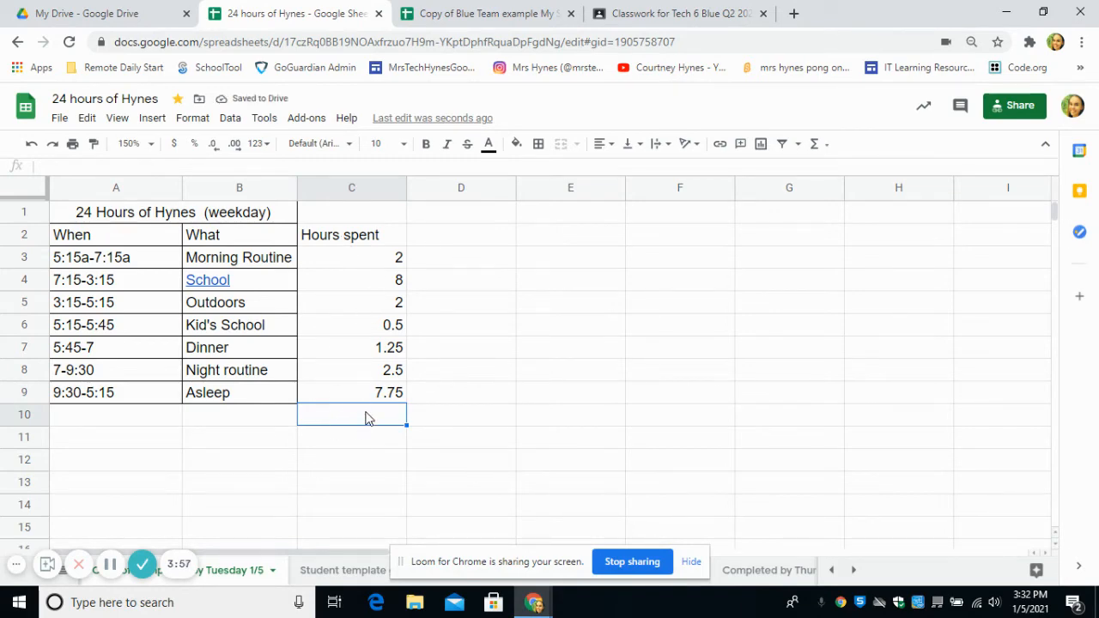
- Put =SUM(C3:C9) in C10 so the Hours spent column totals 24
left_click_drag(380, 263, 380, 400)
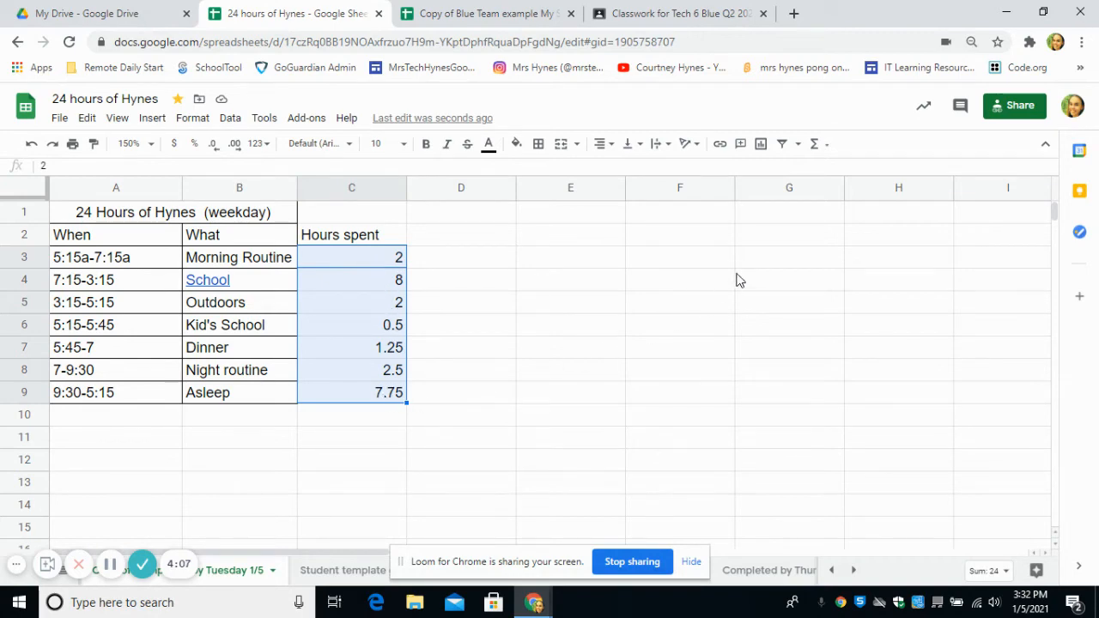
left_click(816, 151)
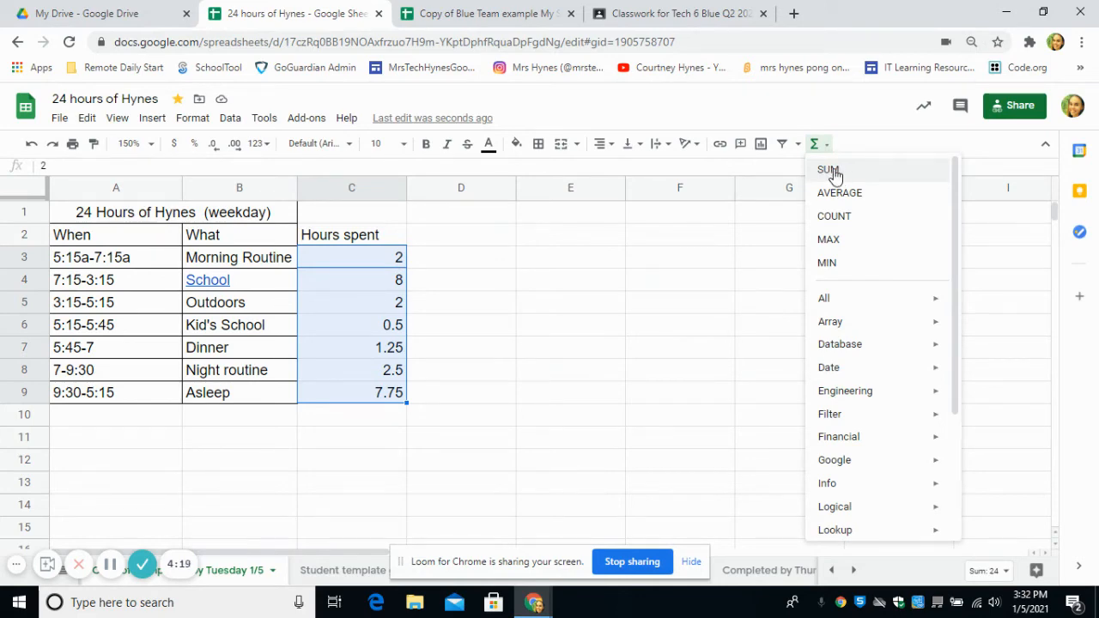
left_click(829, 171)
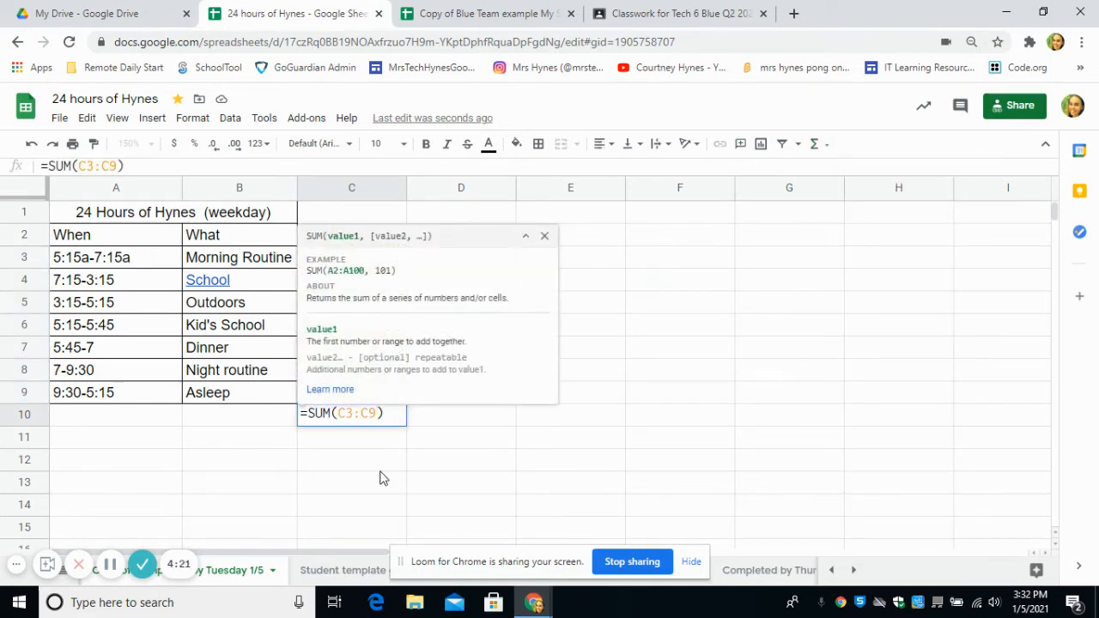
left_click(651, 323)
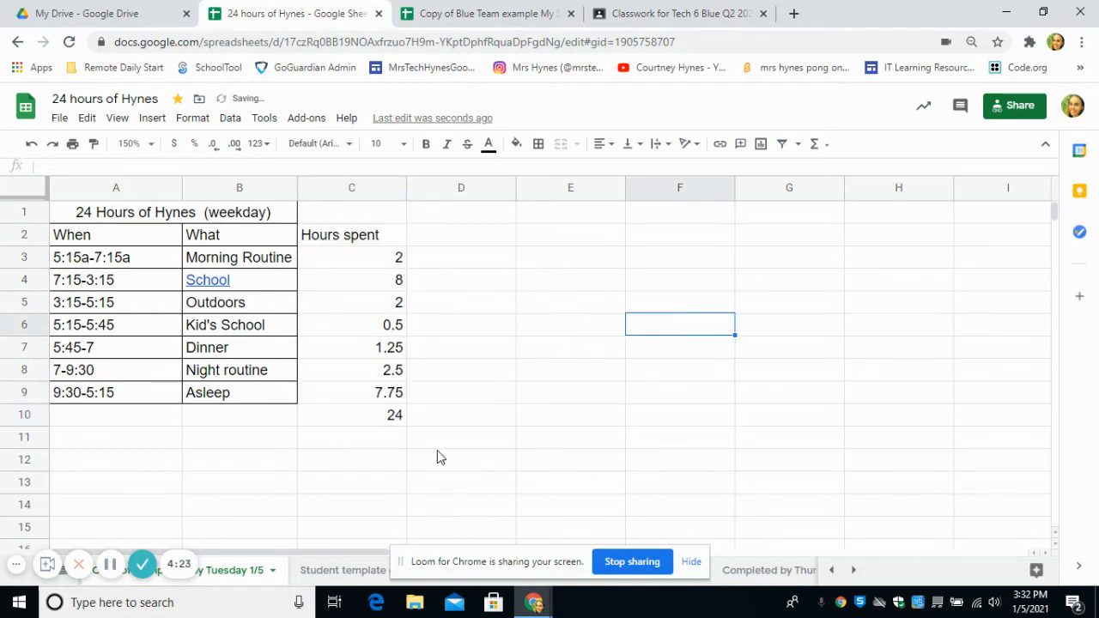
left_click(362, 426)
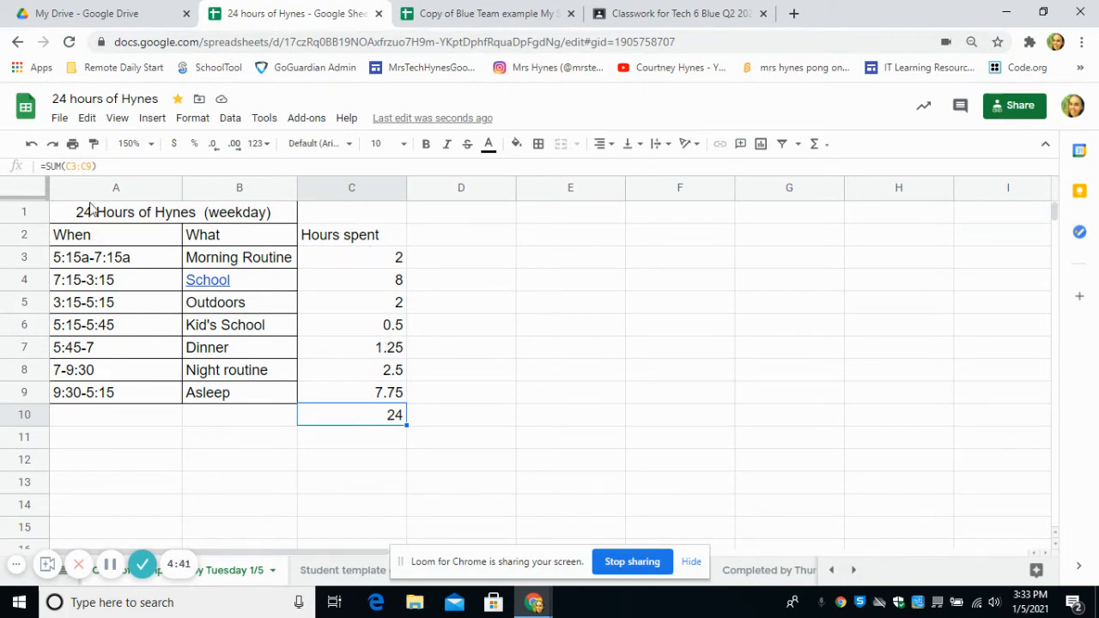
- Apply all borders to every cell of the A1:C10 table
left_click_drag(80, 218, 391, 420)
left_click(537, 143)
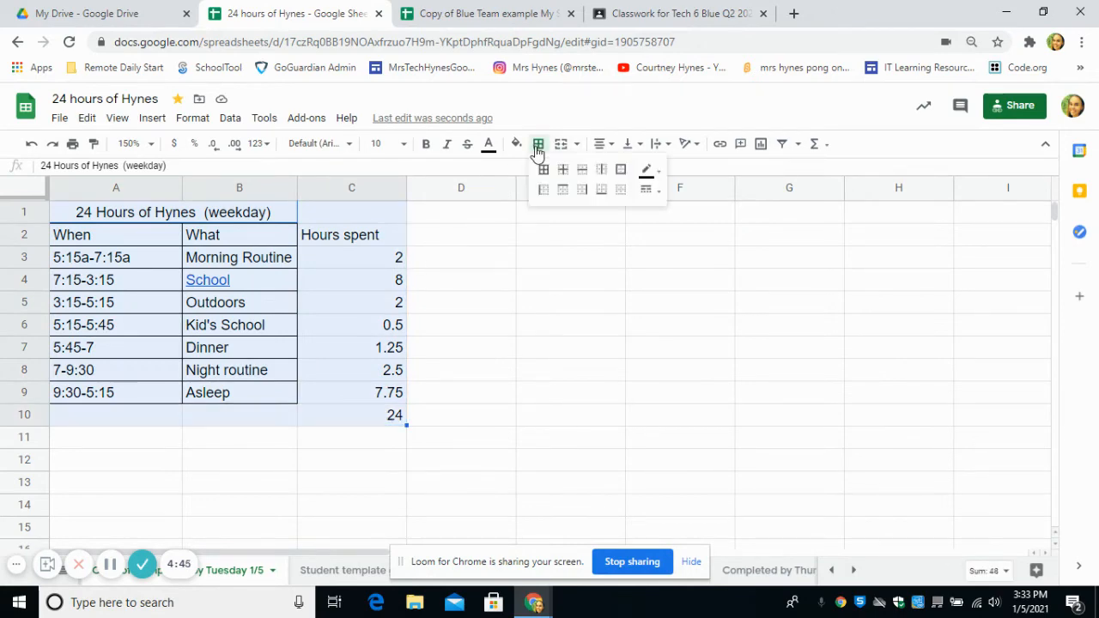
left_click(543, 170)
left_click(540, 347)
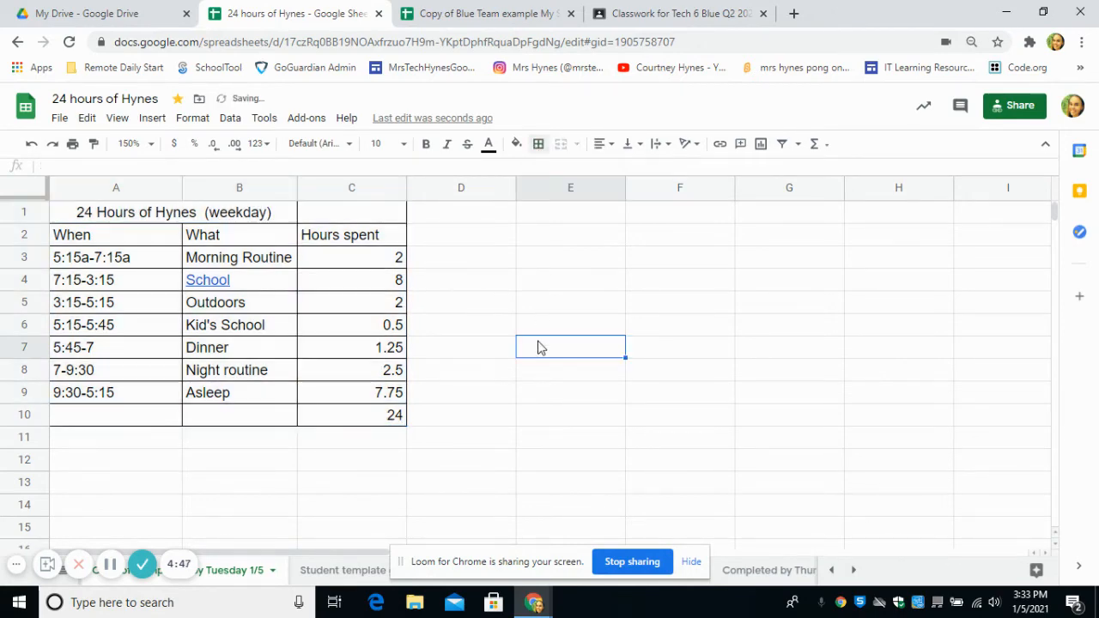
- Merge A10 and B10 horizontally beside the 24-hour total
left_click_drag(196, 427, 159, 422)
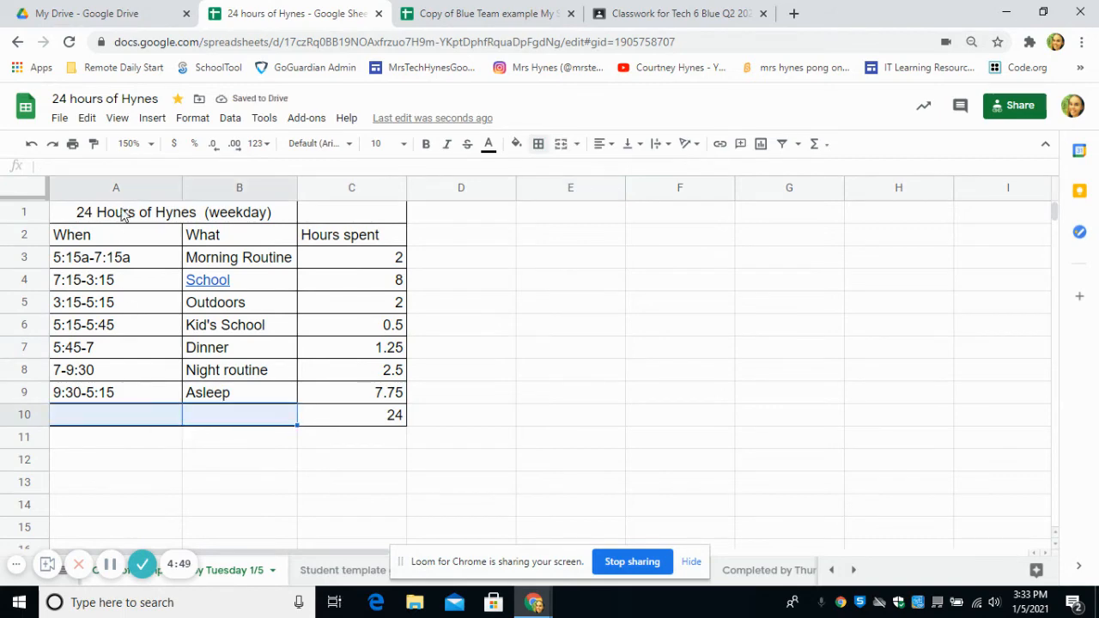
left_click(195, 119)
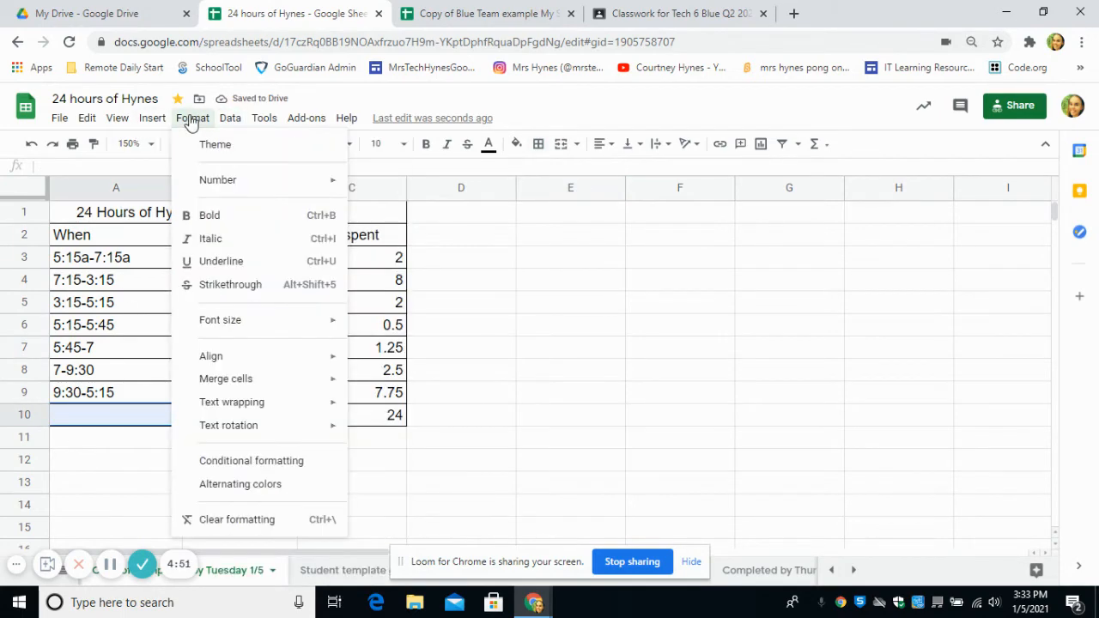
mouse_move(216, 381)
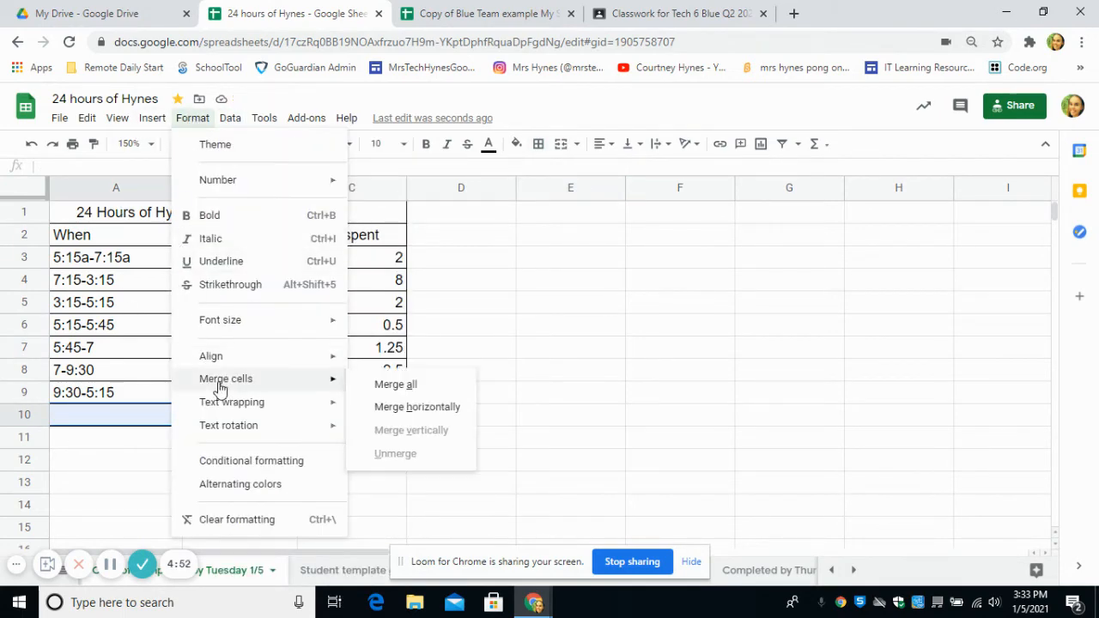
left_click(417, 406)
left_click(505, 422)
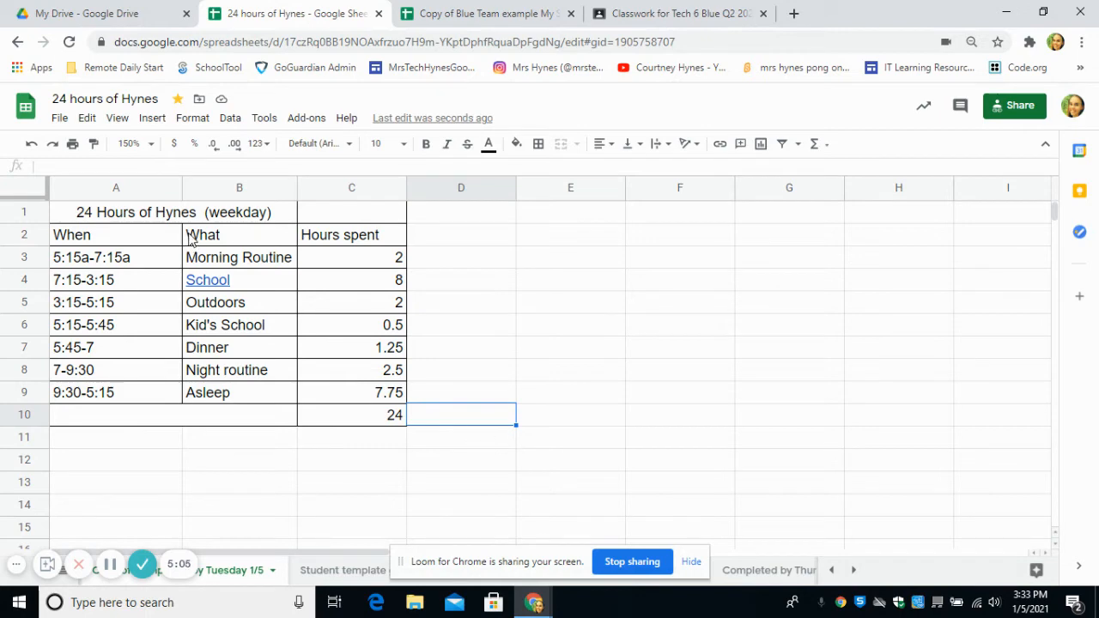
left_click_drag(192, 236, 319, 410)
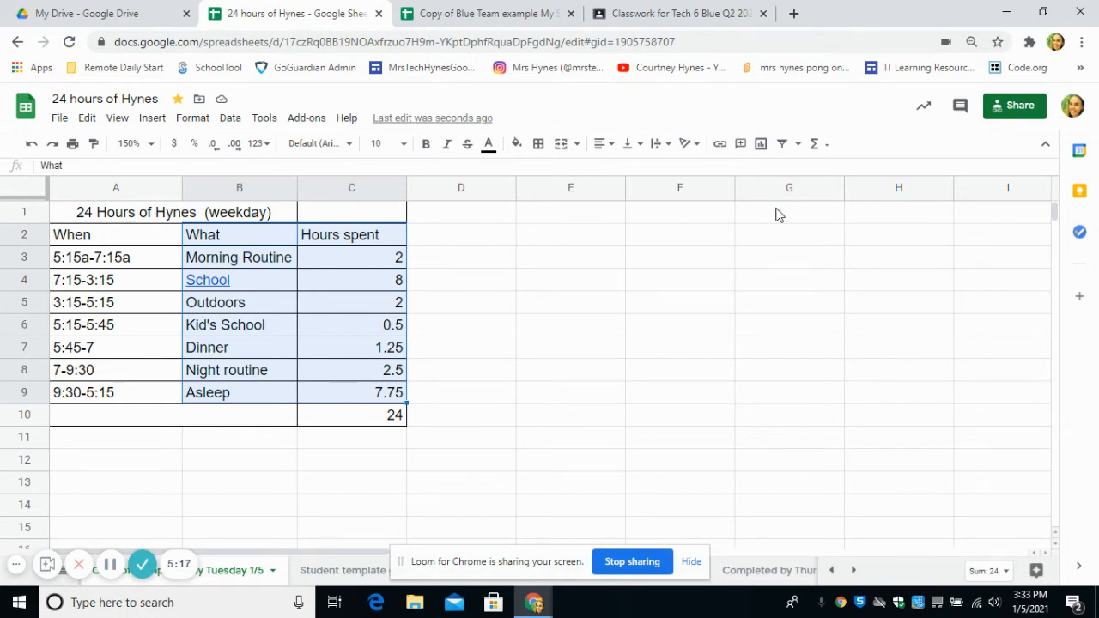
- Insert a Pie chart of hours spent per activity from B2:C9
left_click(760, 146)
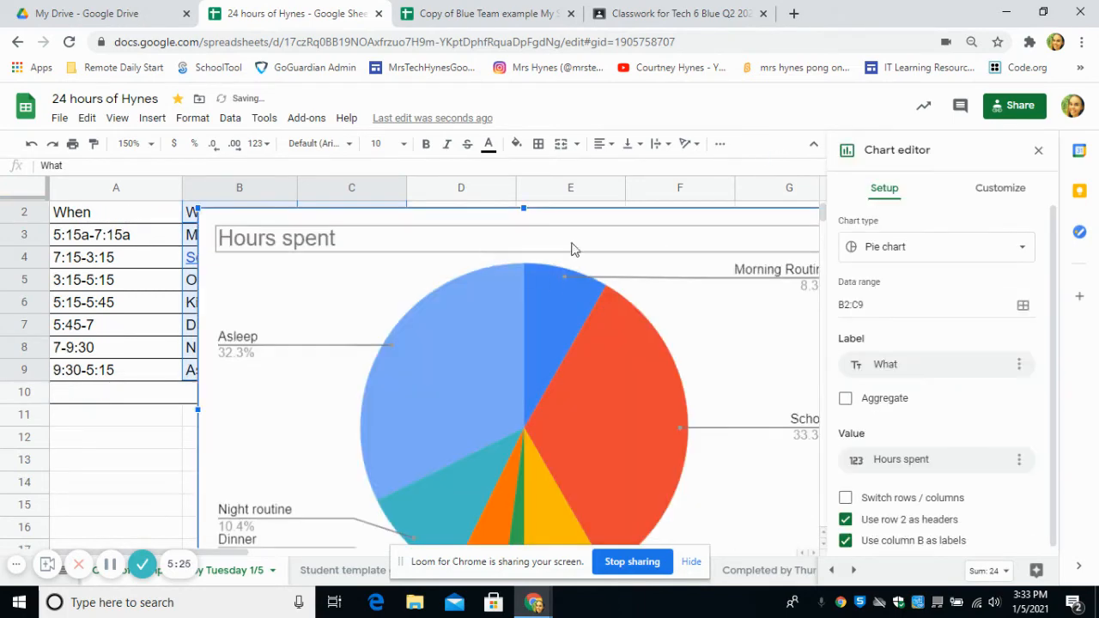
left_click(917, 249)
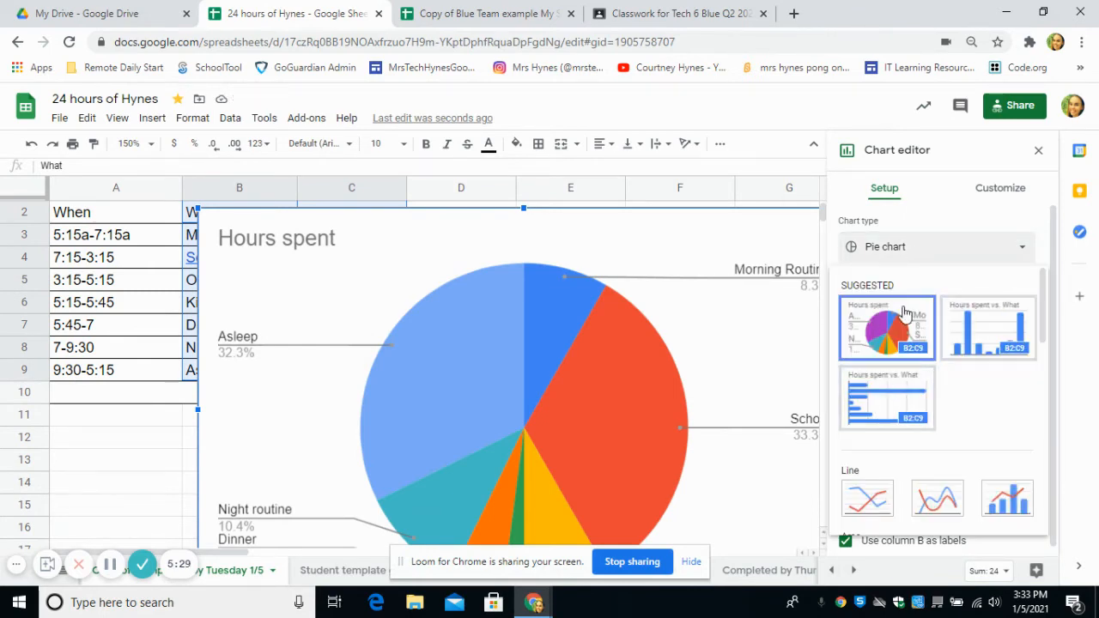
left_click(885, 319)
scroll(1035, 314, "down", 1)
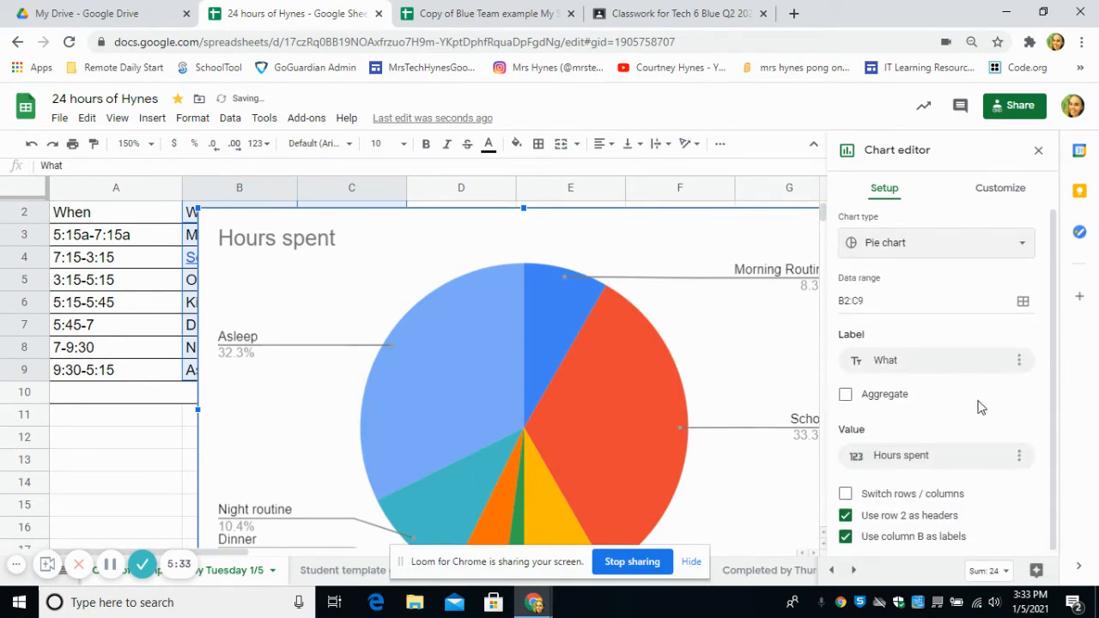
- Turn on 3D under Customize > Chart style for the Hours spent pie chart, then close the chart editor
left_click(1017, 195)
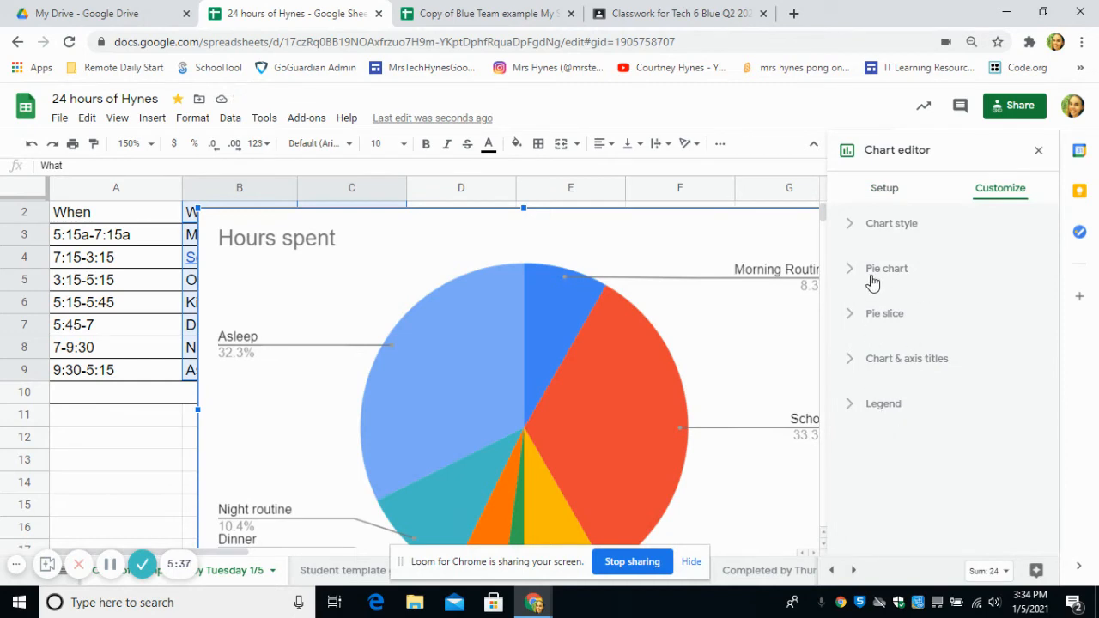
left_click(884, 225)
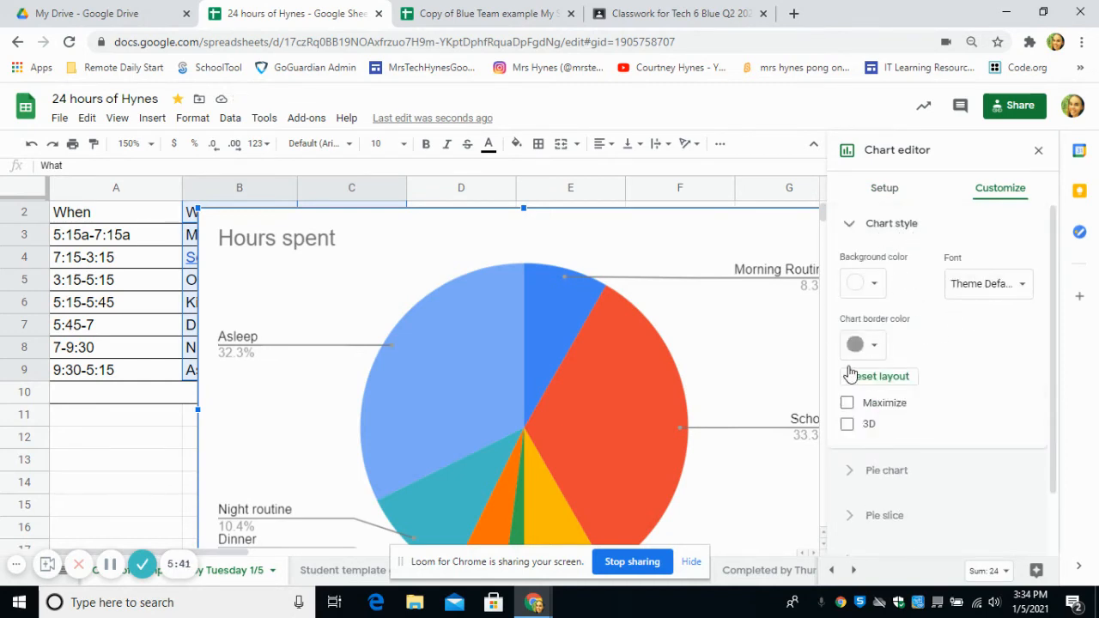
left_click(848, 424)
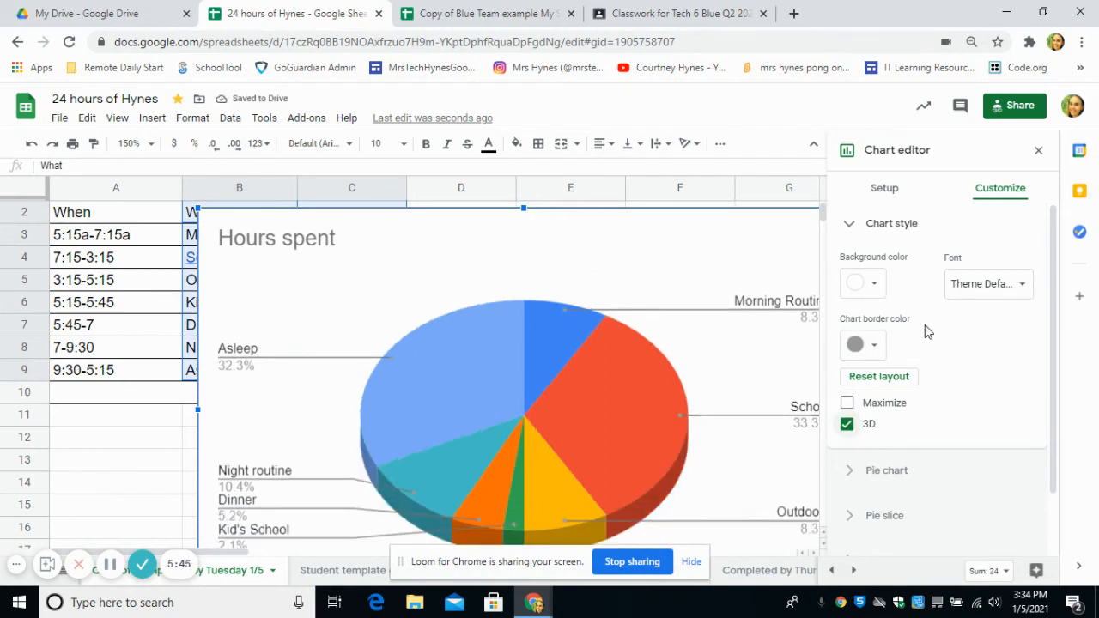
scroll(925, 332, "down", 2)
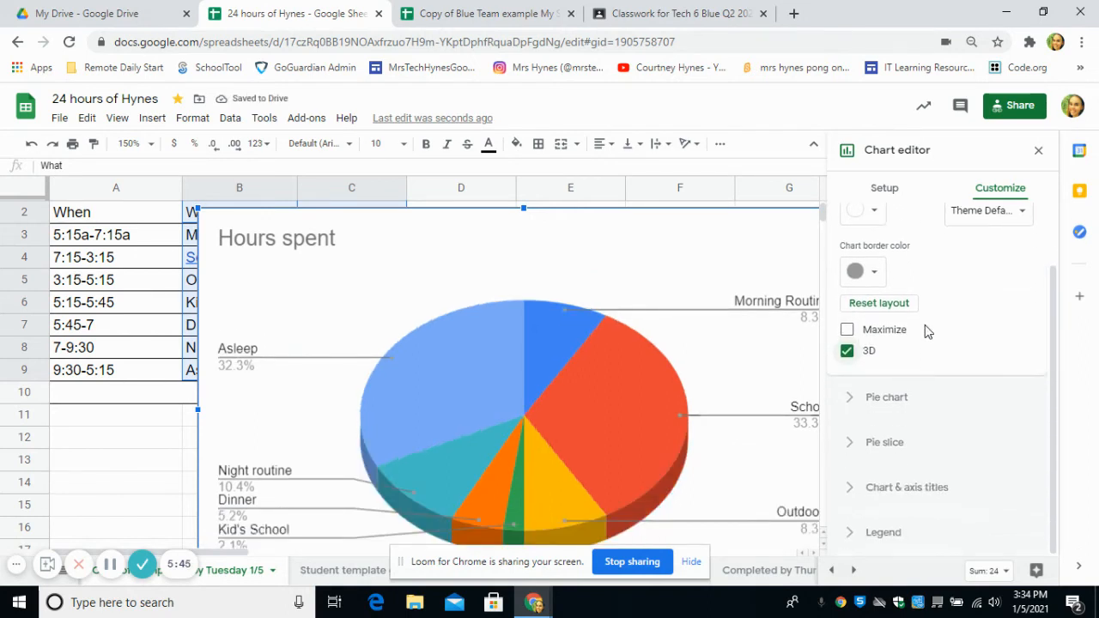
left_click(1038, 150)
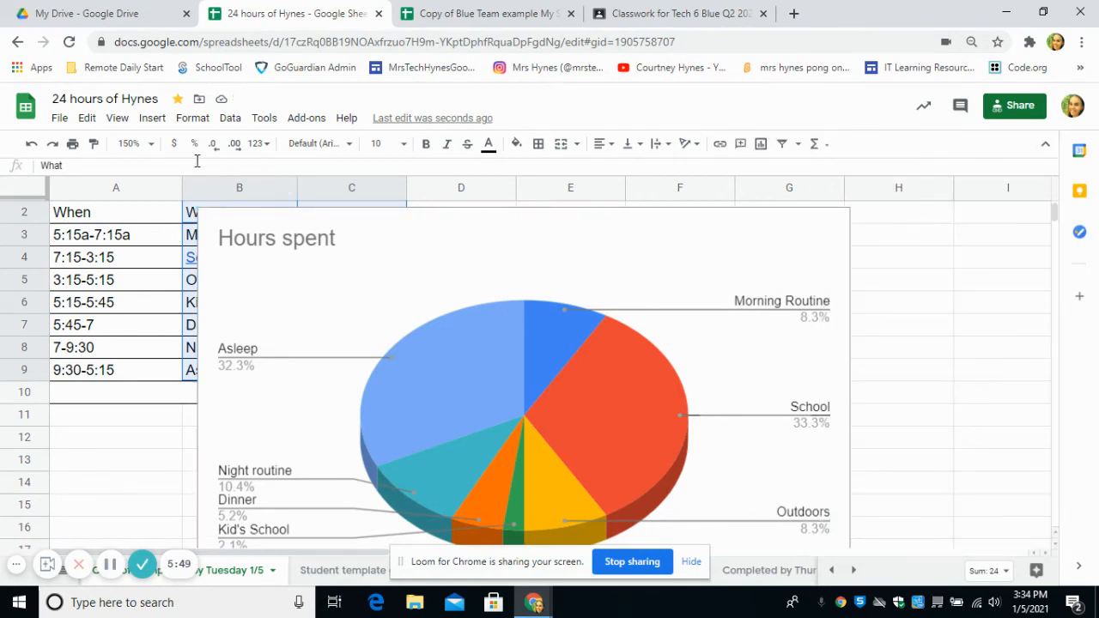
- At 100% zoom, retitle the pie chart 'Hynes 24 Hours' and drag it right off the table
left_click(142, 144)
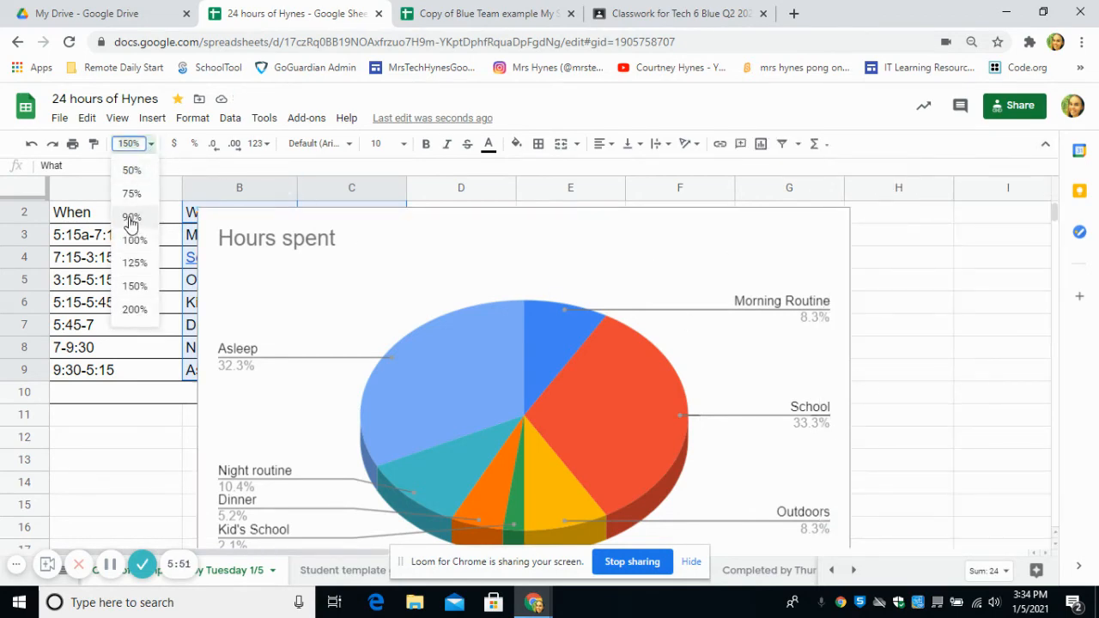
left_click(134, 240)
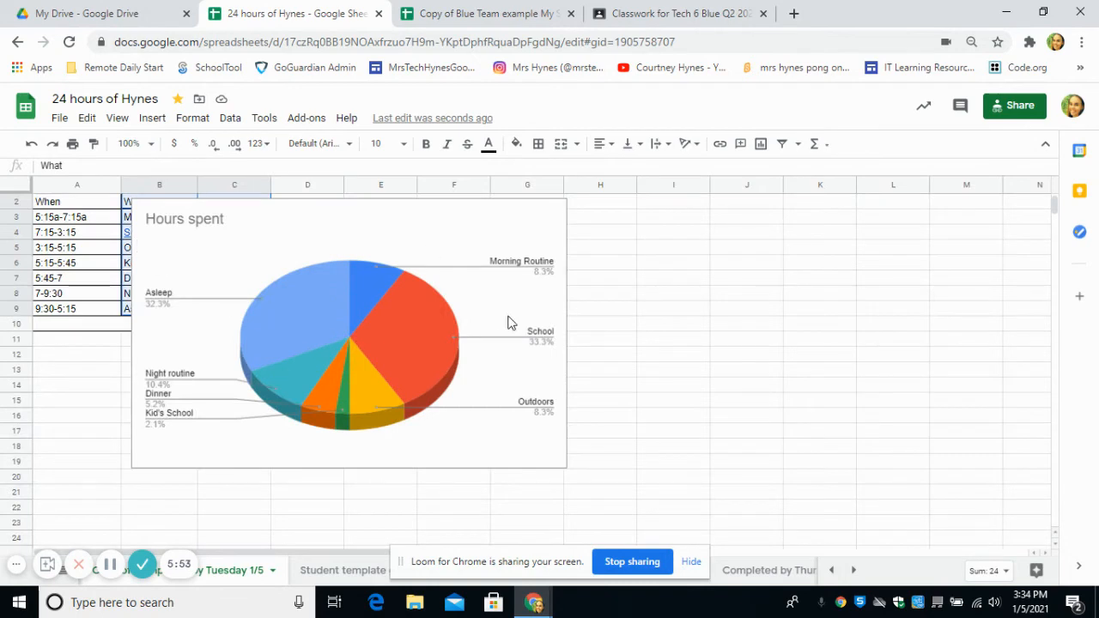
left_click(168, 223)
double_click(172, 220)
left_click(179, 217)
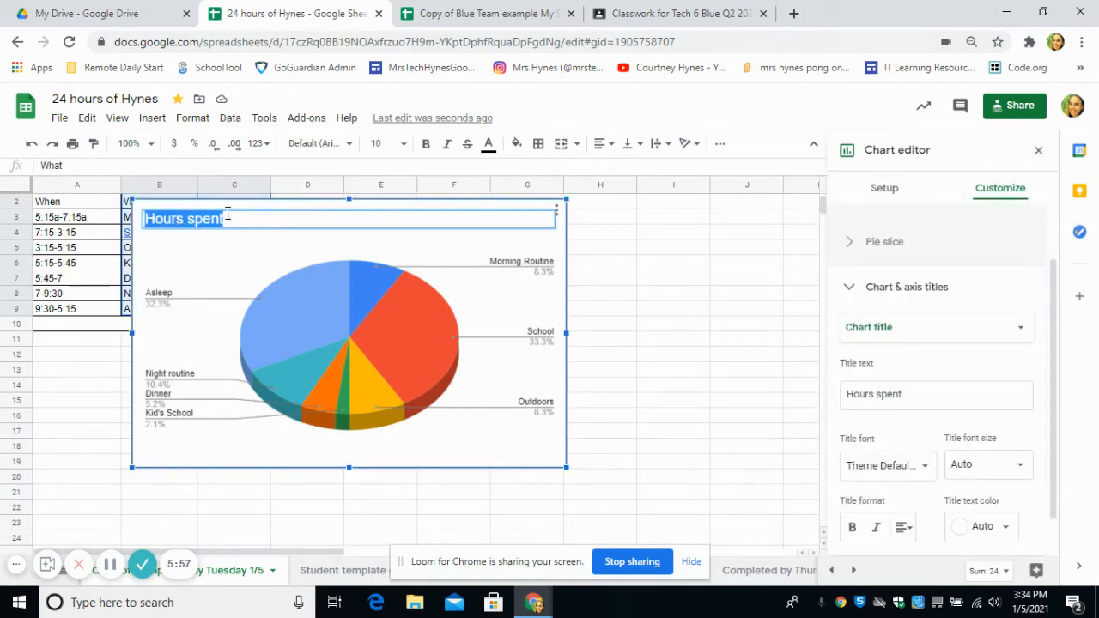
type("Hynes 24 Hours")
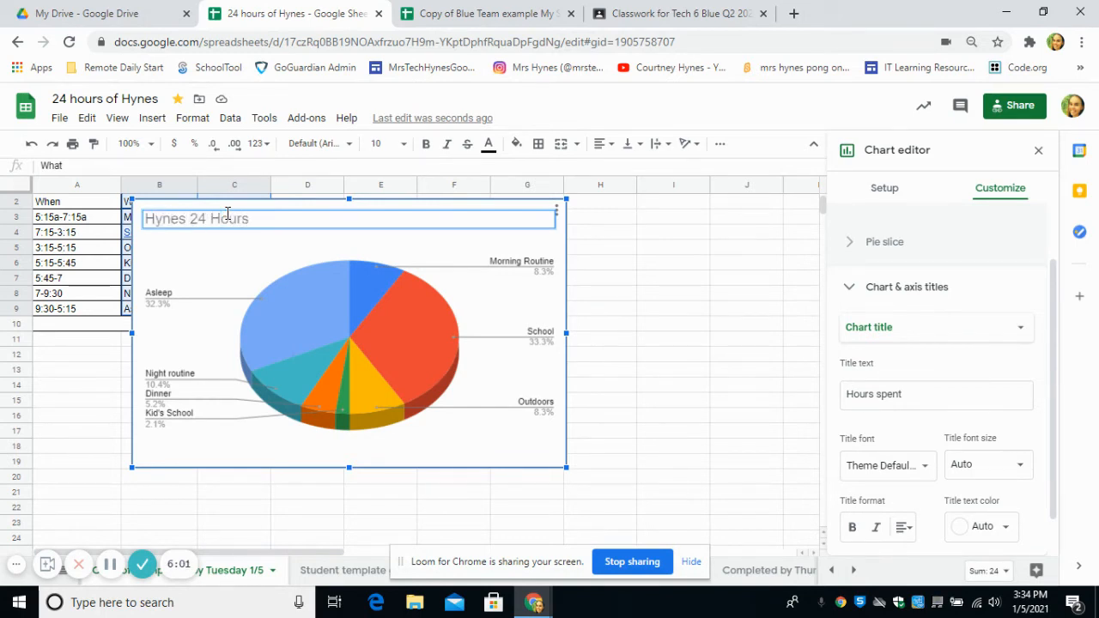
left_click(697, 400)
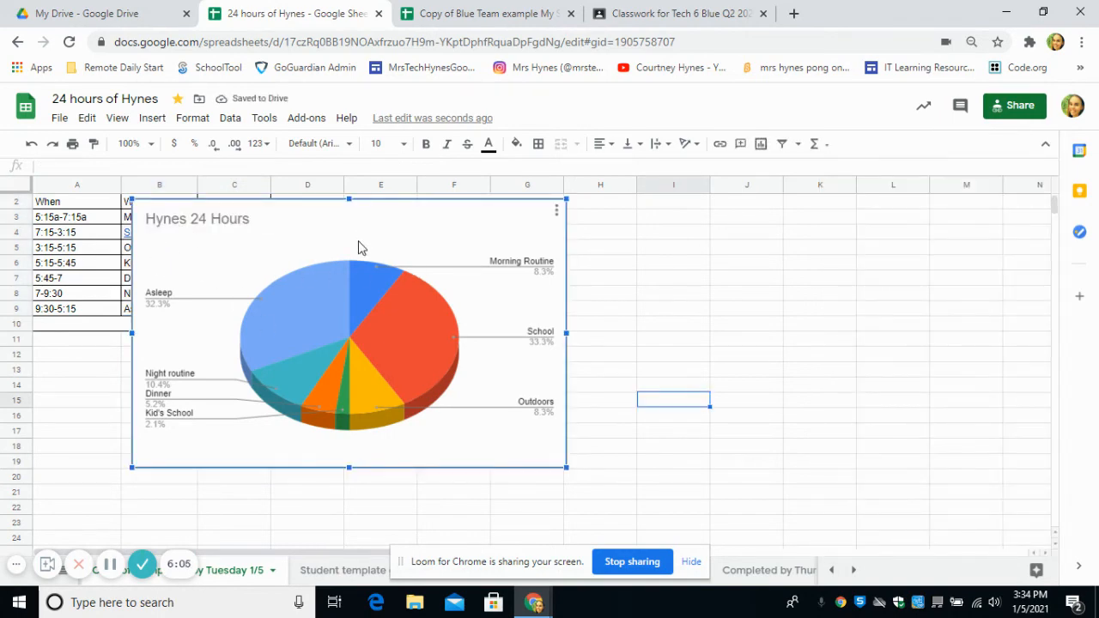
left_click_drag(360, 245, 512, 241)
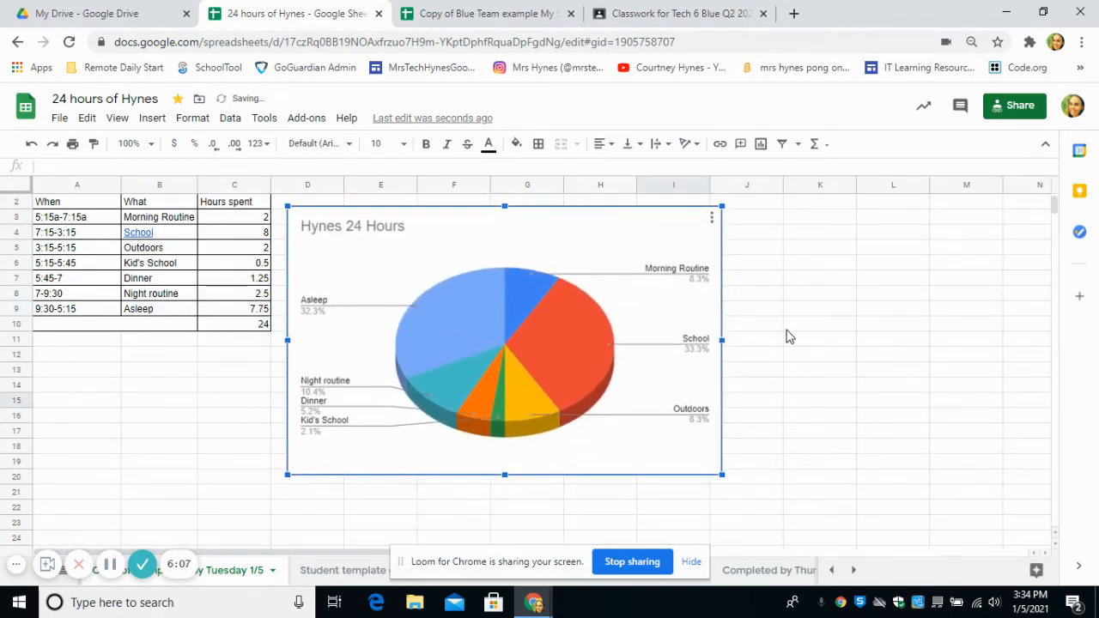
left_click(794, 329)
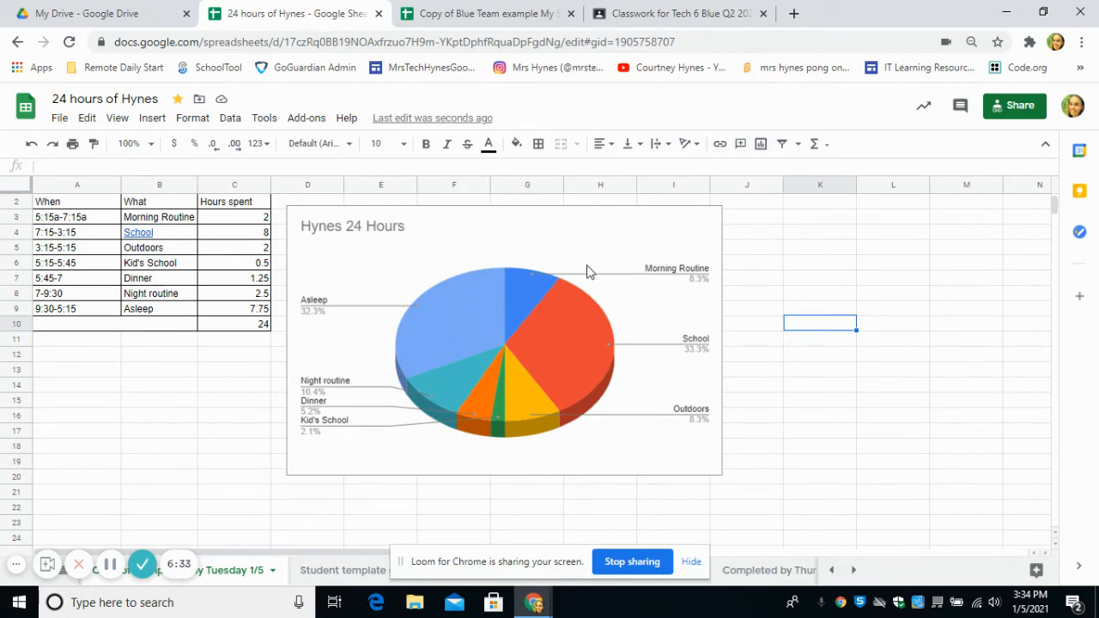
- Confirm the 24 hours of Hynes link access is set to Anyone with the link, then finish with Done
left_click(1030, 108)
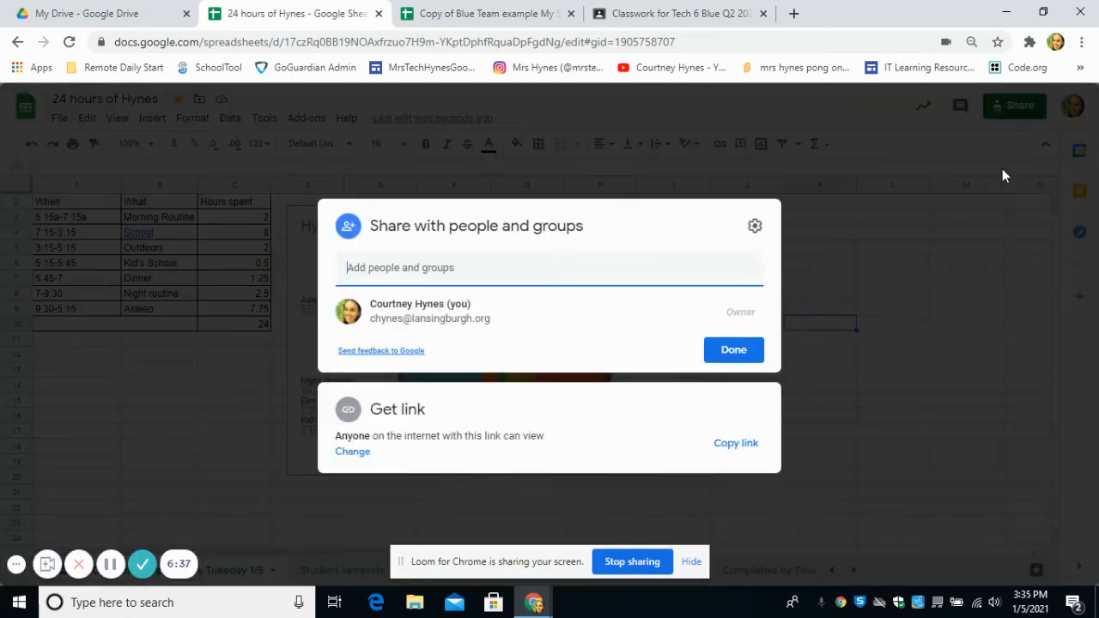
left_click(358, 455)
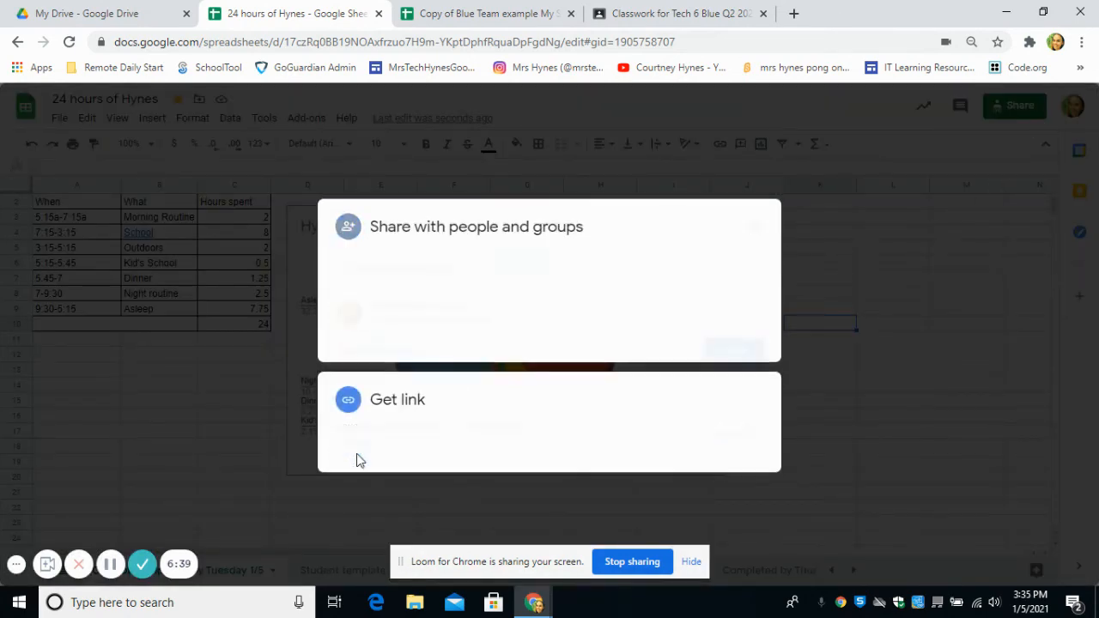
left_click(464, 395)
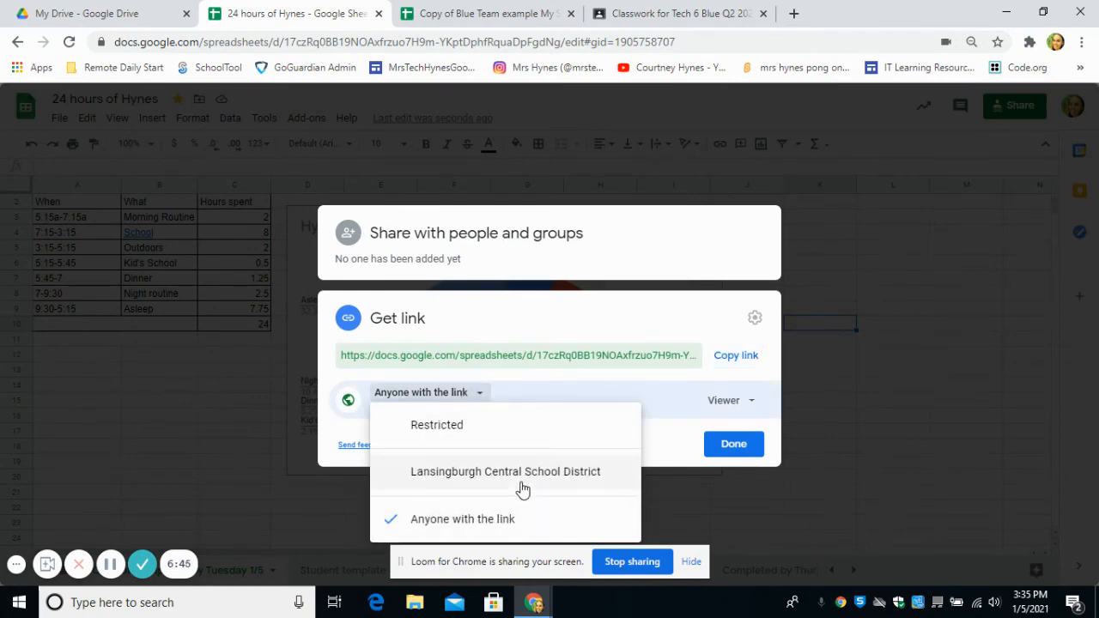
left_click(734, 451)
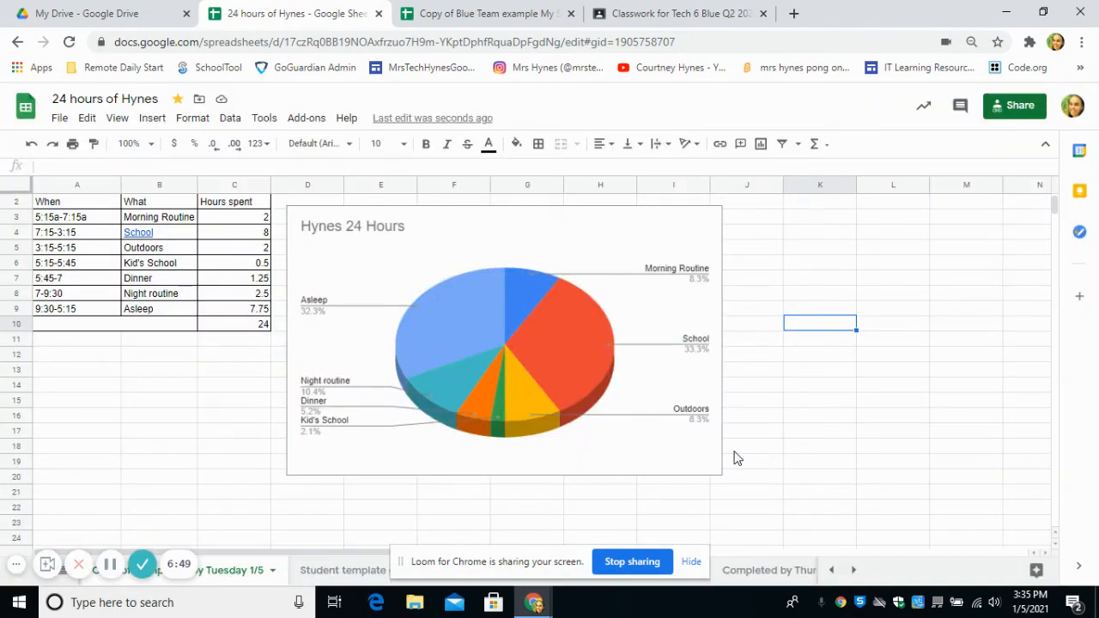
- In My Drive, open Technology 6 > Google Site and launch the BlueteamQ2STUDENTPORTFOLIO site
left_click(43, 8)
scroll(538, 319, "down", 4)
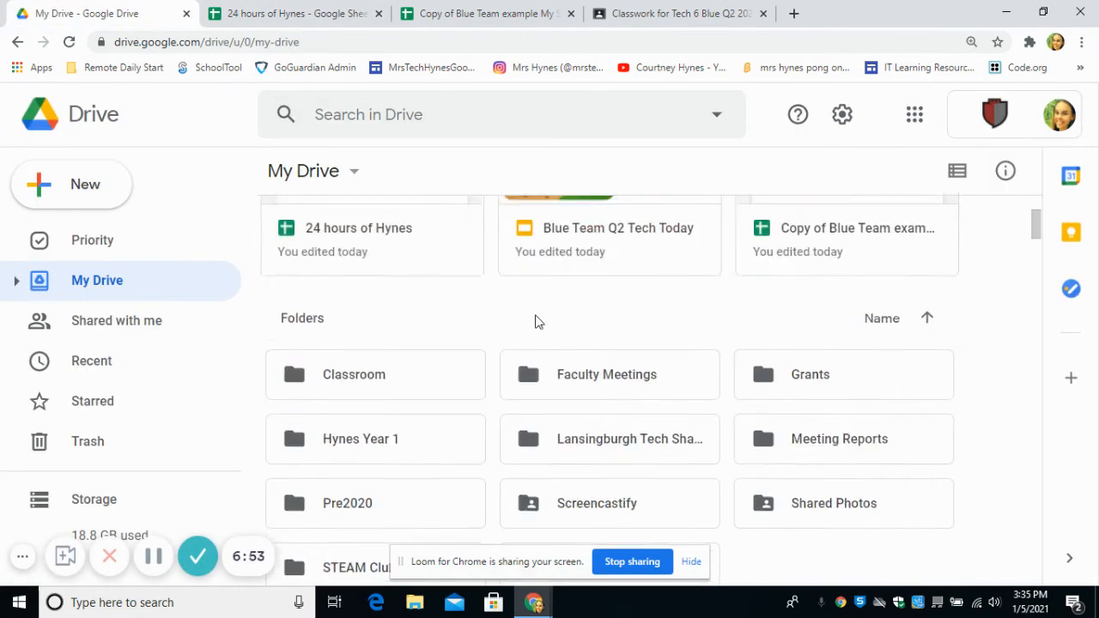
scroll(516, 322, "up", 4)
scroll(489, 327, "down", 2)
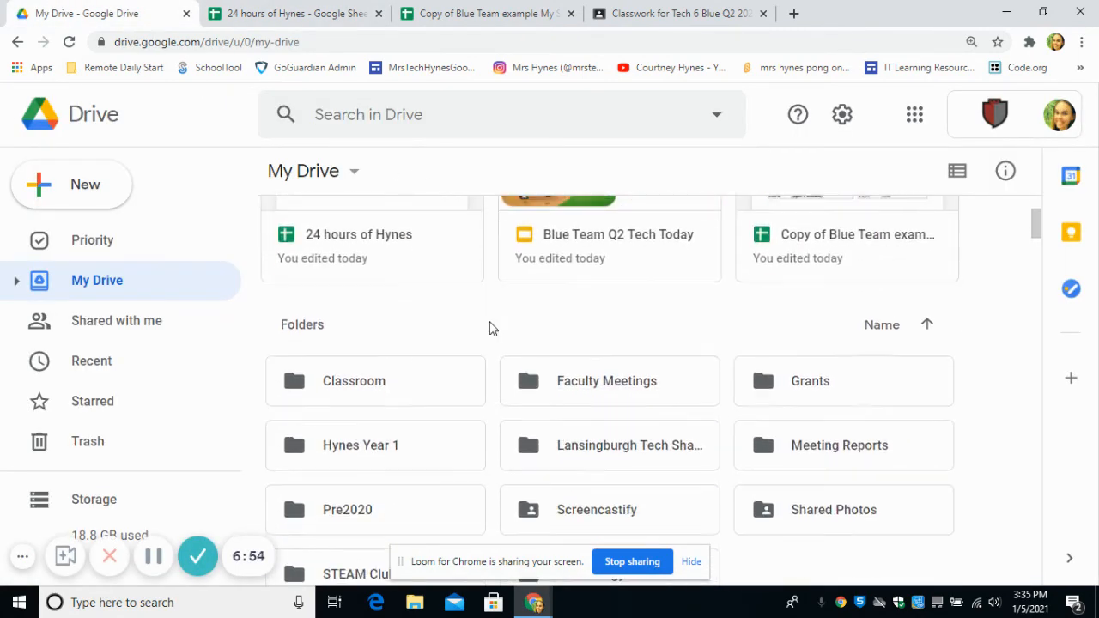
scroll(615, 485, "down", 1)
double_click(618, 495)
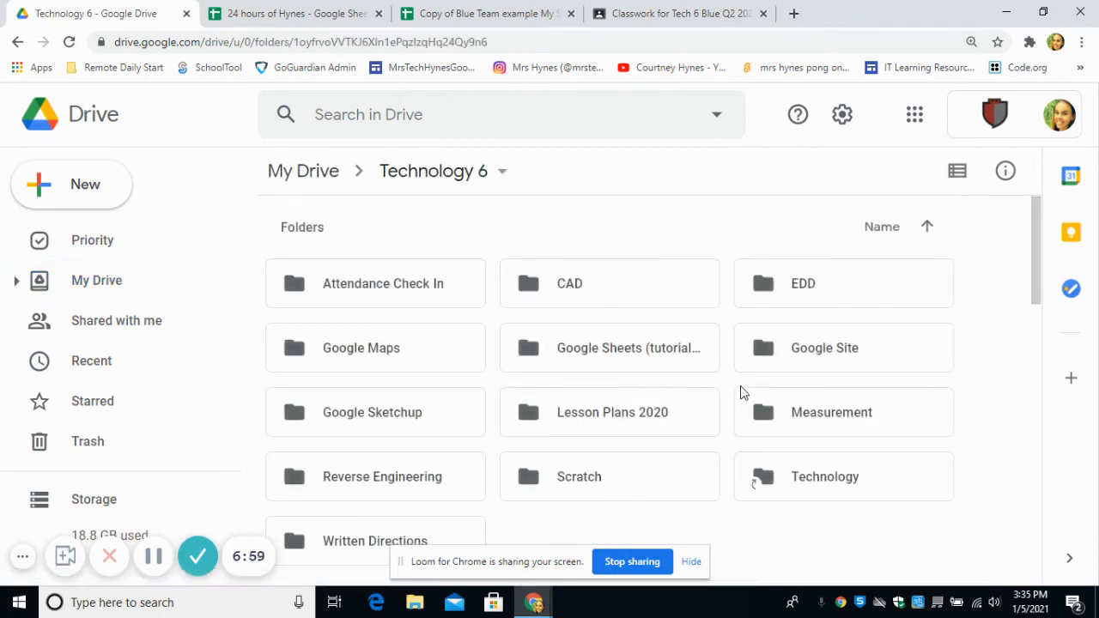
left_click(866, 367)
double_click(866, 368)
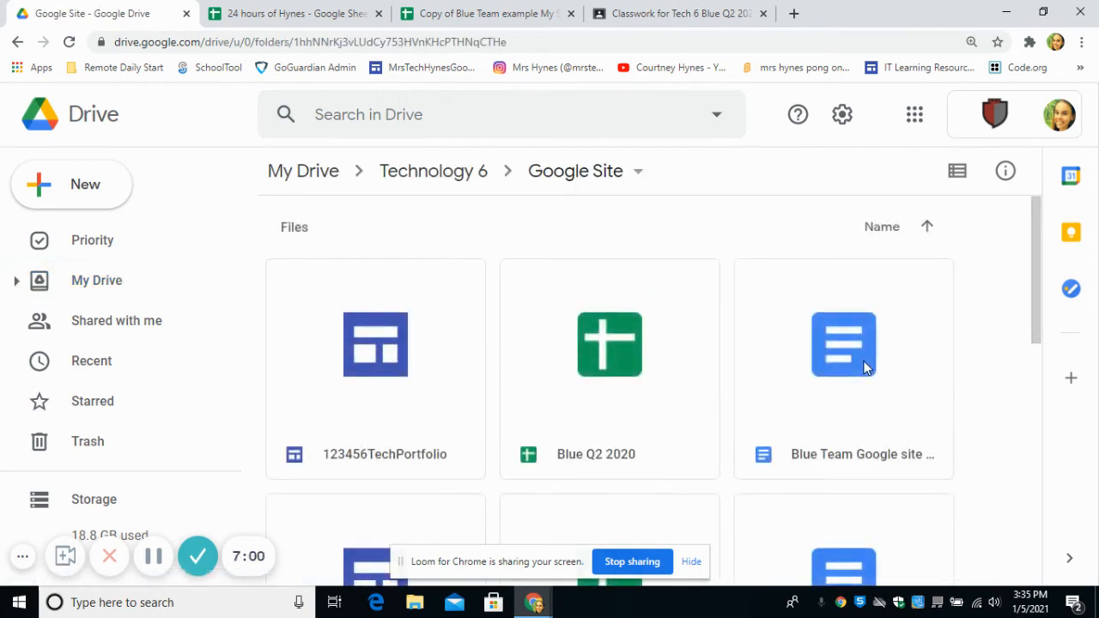
scroll(865, 368, "down", 3)
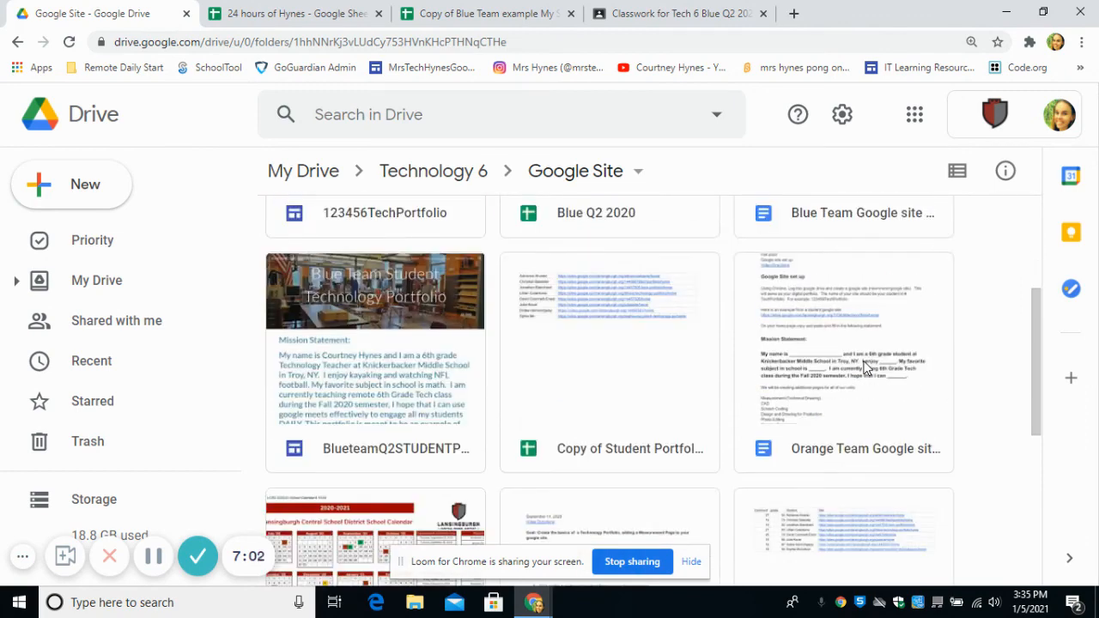
left_click(344, 296)
double_click(344, 296)
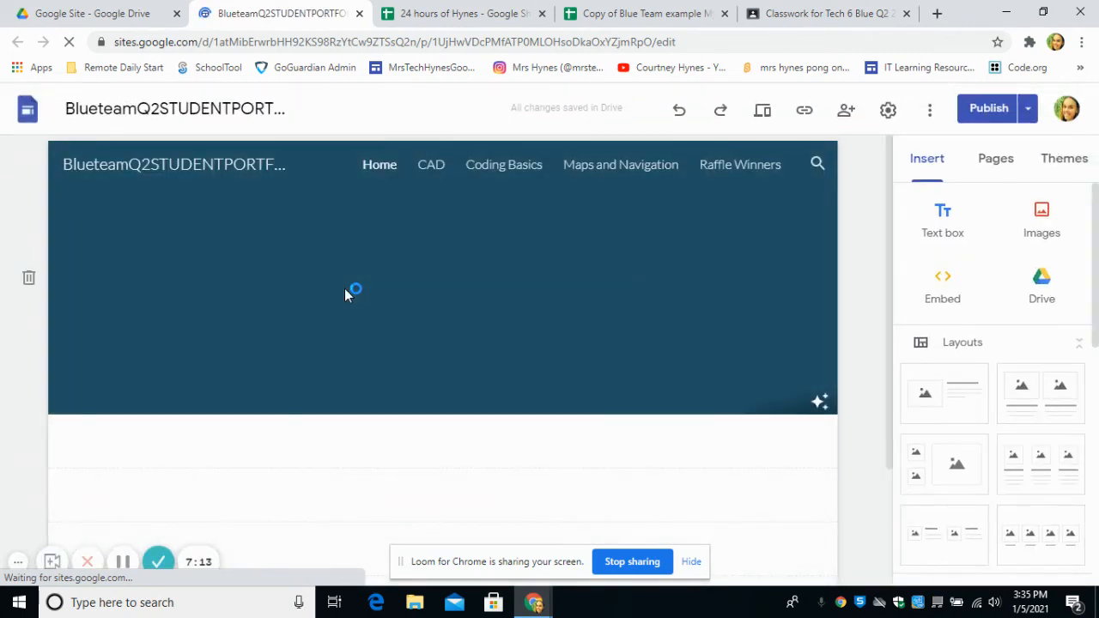
- Scroll past the mission statement and slides, then open the quick-insert wheel below the Student Schedule
scroll(346, 288, "down", 1)
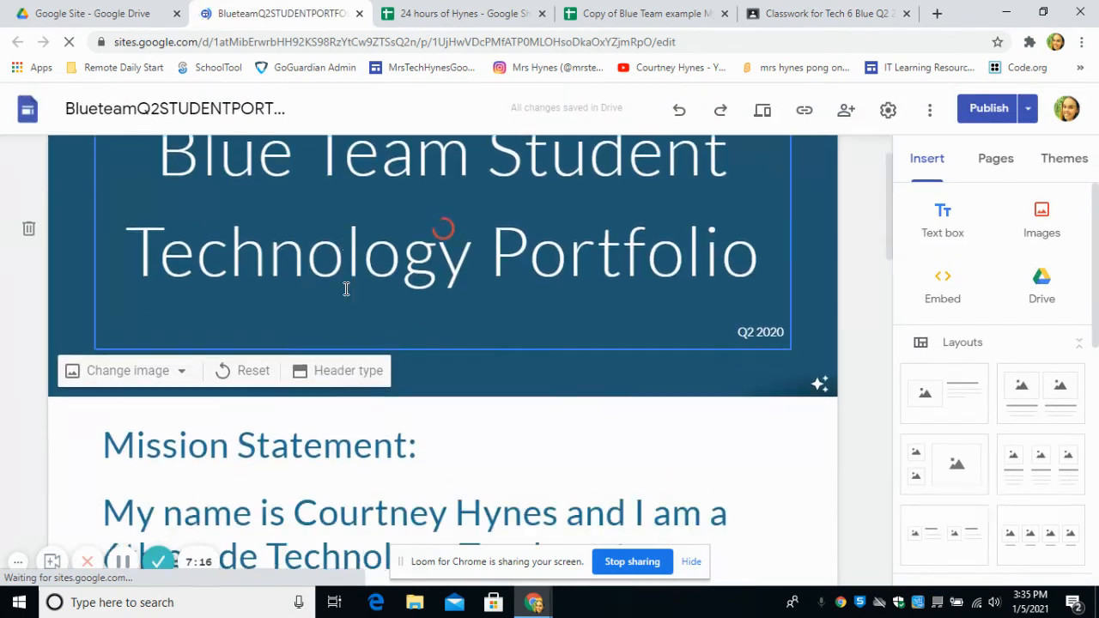
scroll(346, 288, "down", 2)
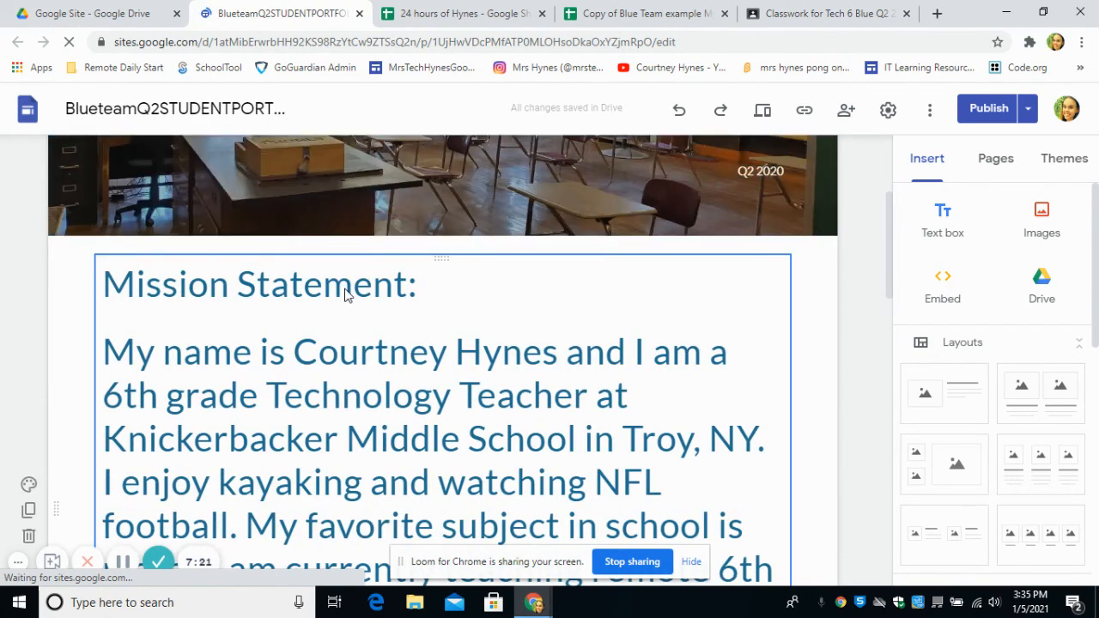
scroll(346, 291, "down", 3)
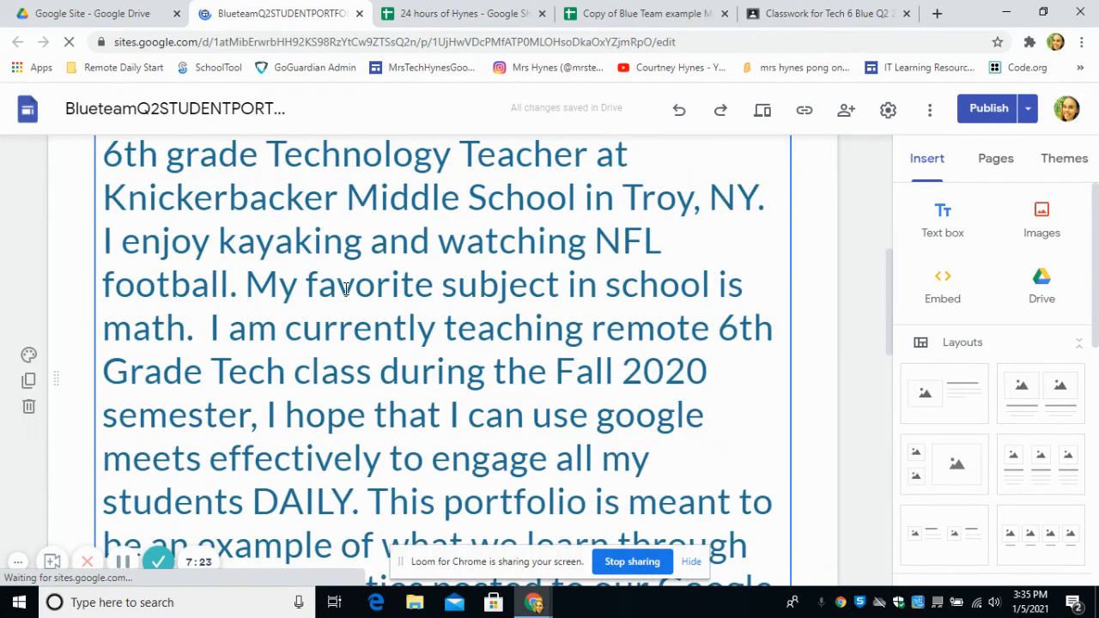
scroll(346, 289, "down", 7)
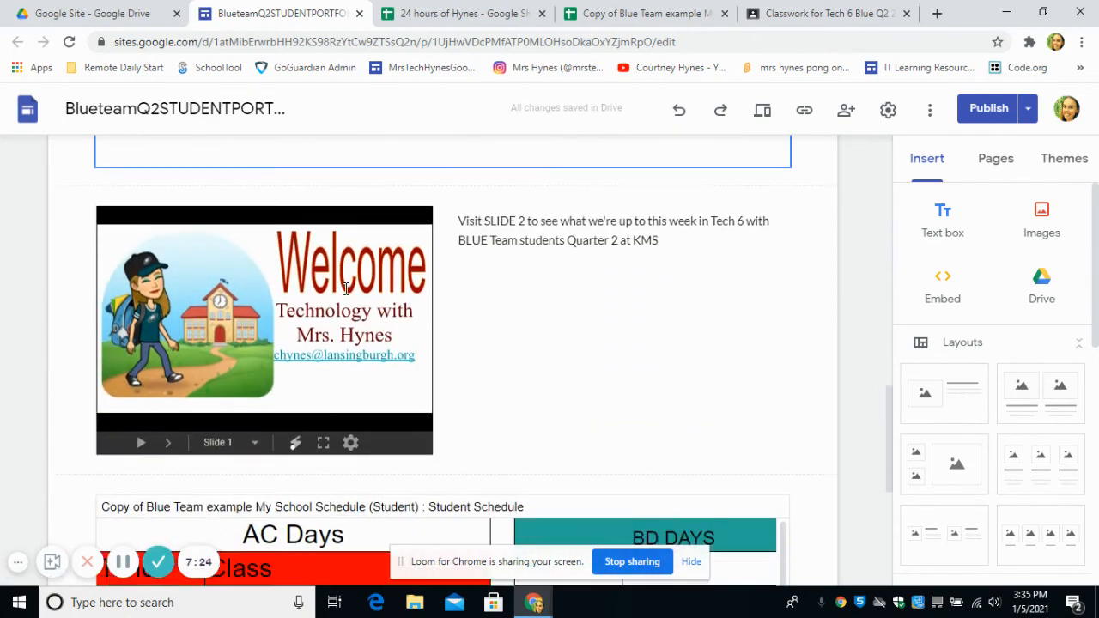
scroll(346, 288, "down", 5)
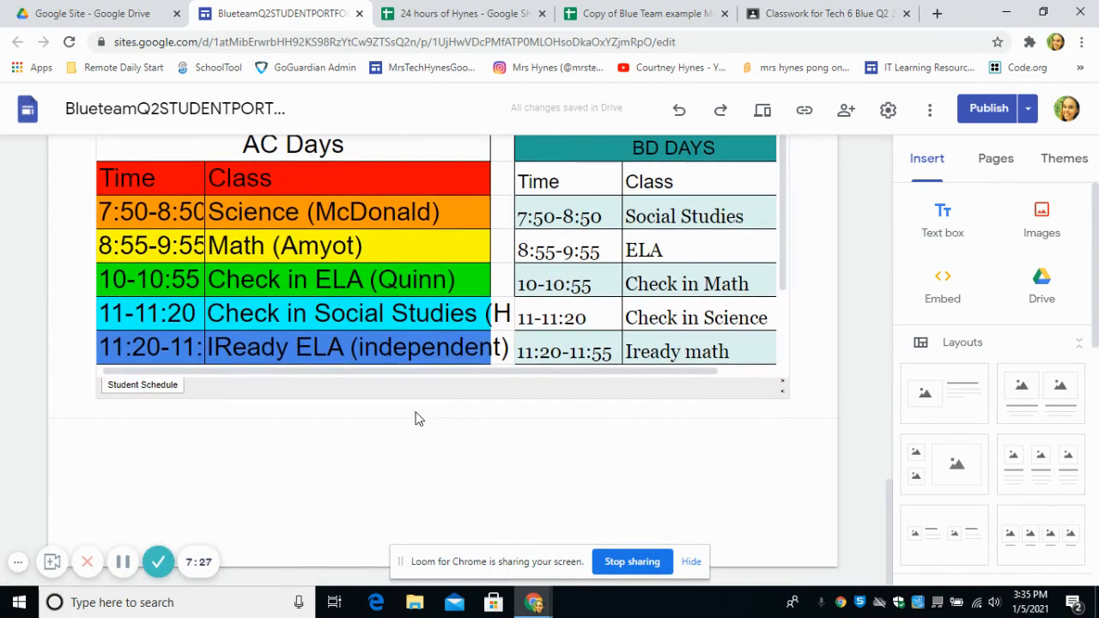
double_click(442, 447)
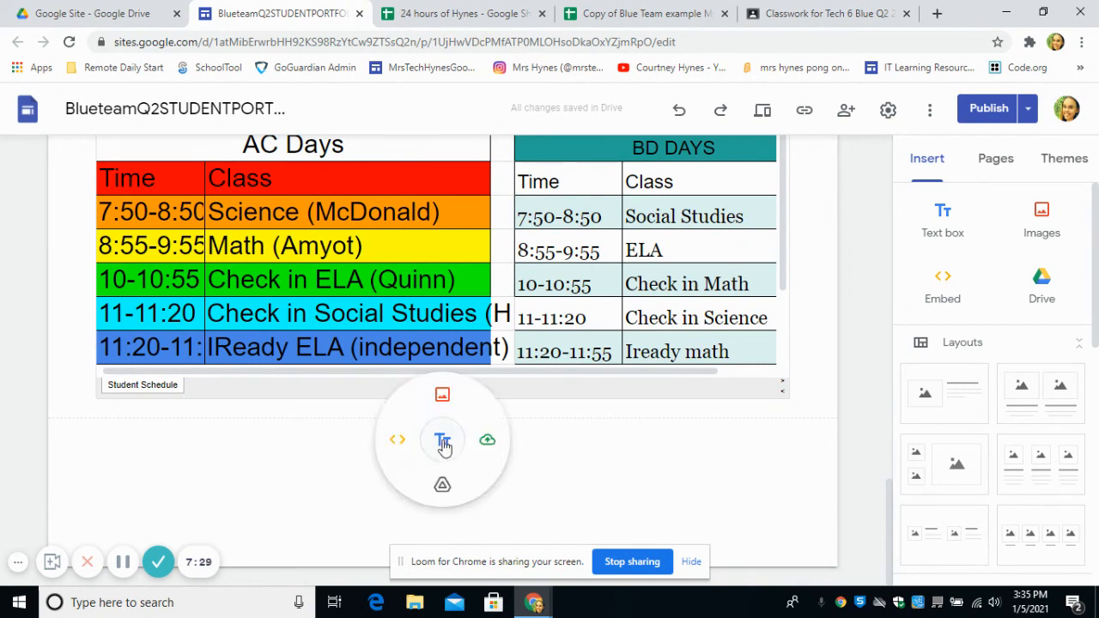
- Insert the 24 hours of Hynes spreadsheet from Drive's Recent files below the schedule
left_click(443, 487)
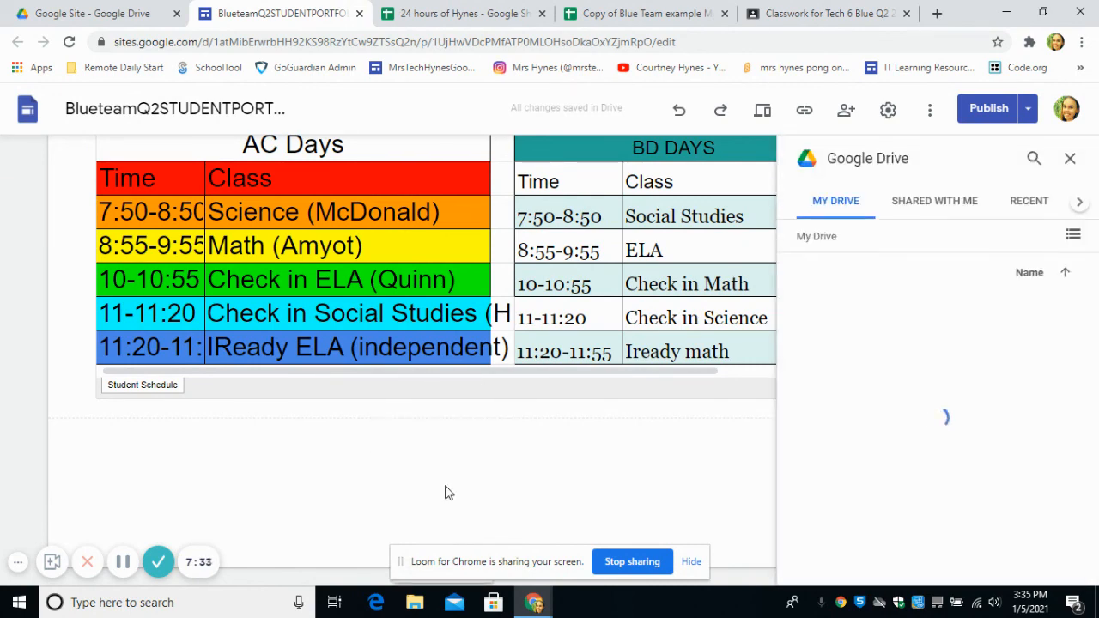
left_click(1041, 206)
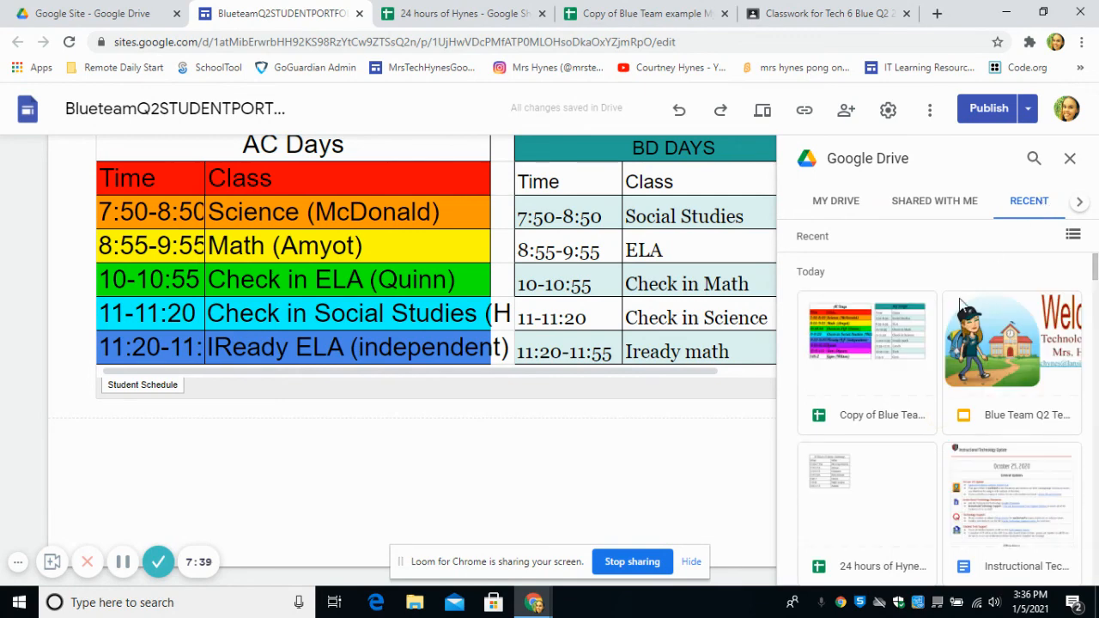
left_click(885, 500)
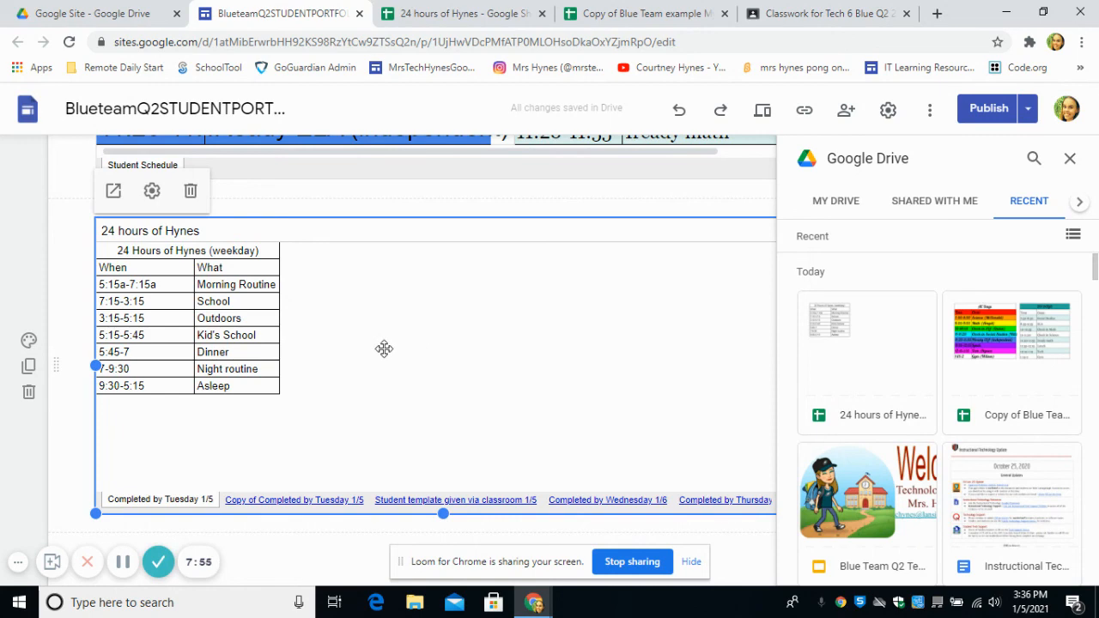
- Publish the Blue Team portfolio changes and go back to the 24 hours of Hynes spreadsheet
left_click(978, 114)
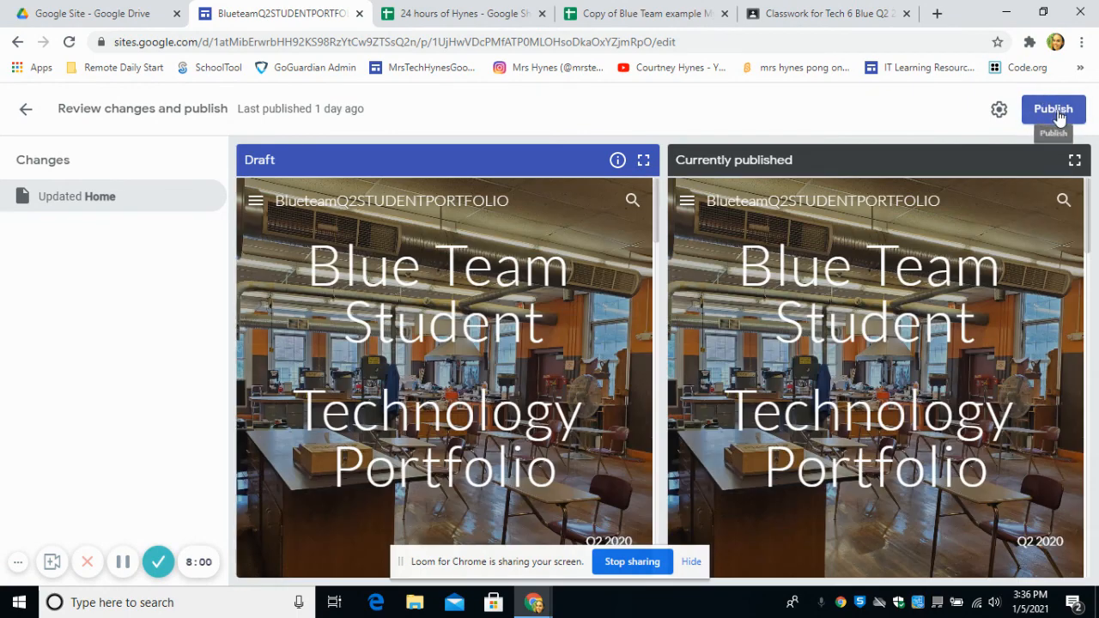
left_click(1057, 112)
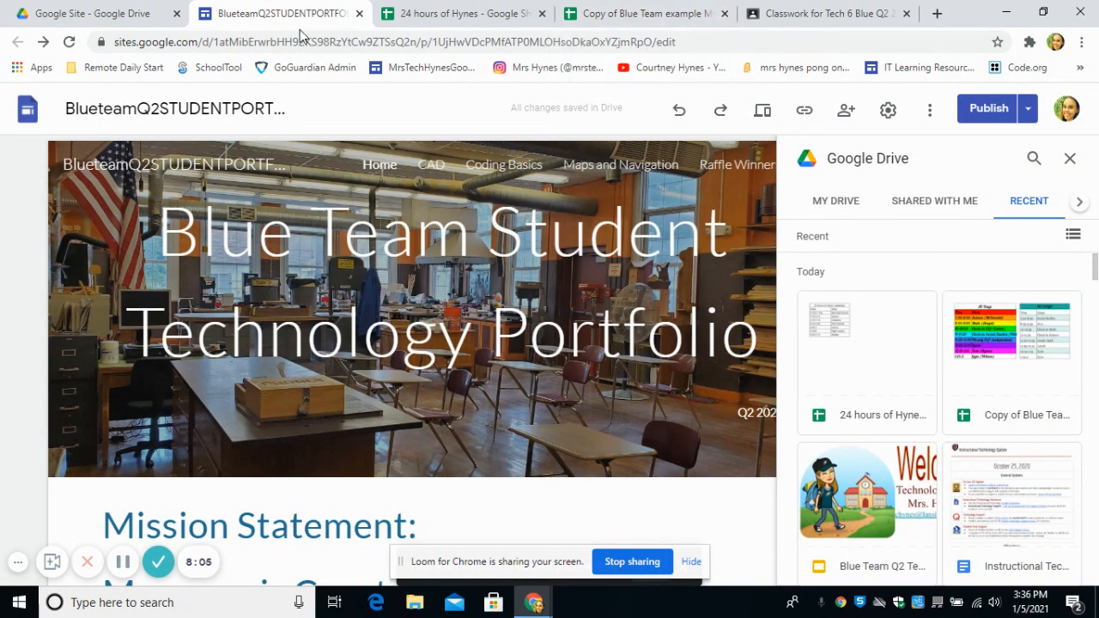
left_click(454, 14)
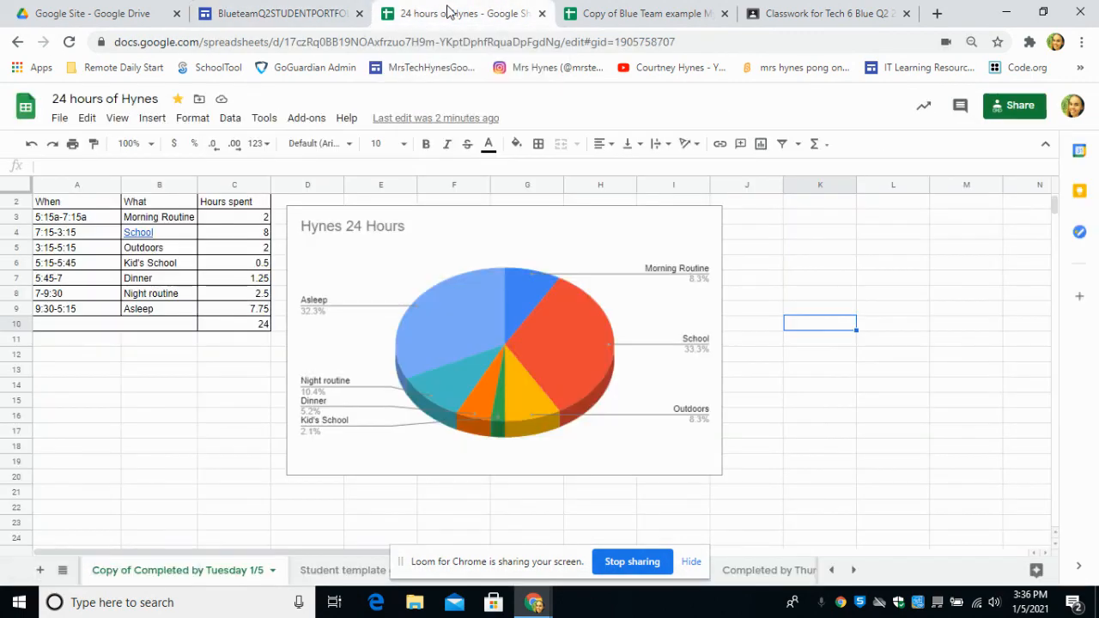